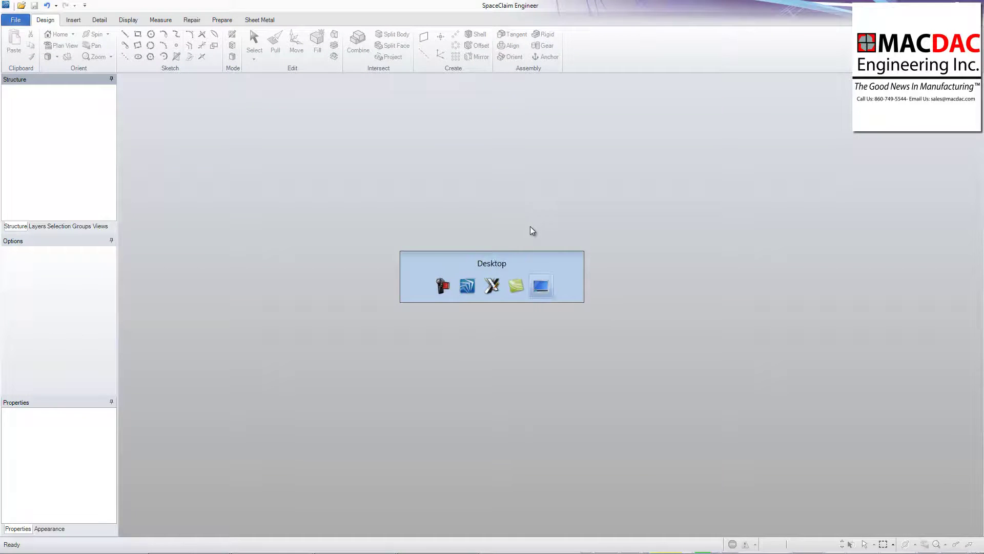
key("alt+Tab")
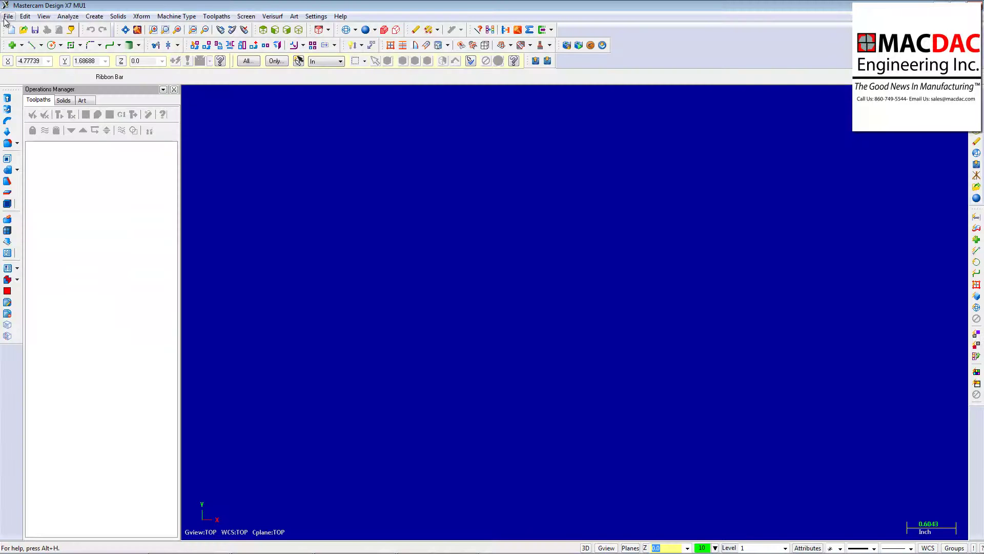
- Switch to Mastercam and open the STEP file PULLEY.STP from the Pulley folder on the Desktop
left_click(9, 16)
left_click(106, 42)
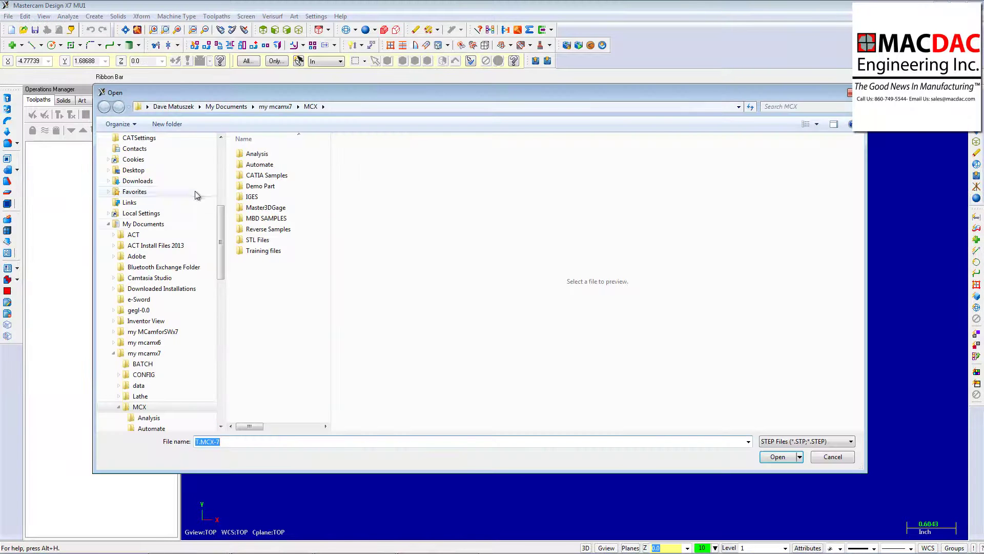
left_click(148, 171)
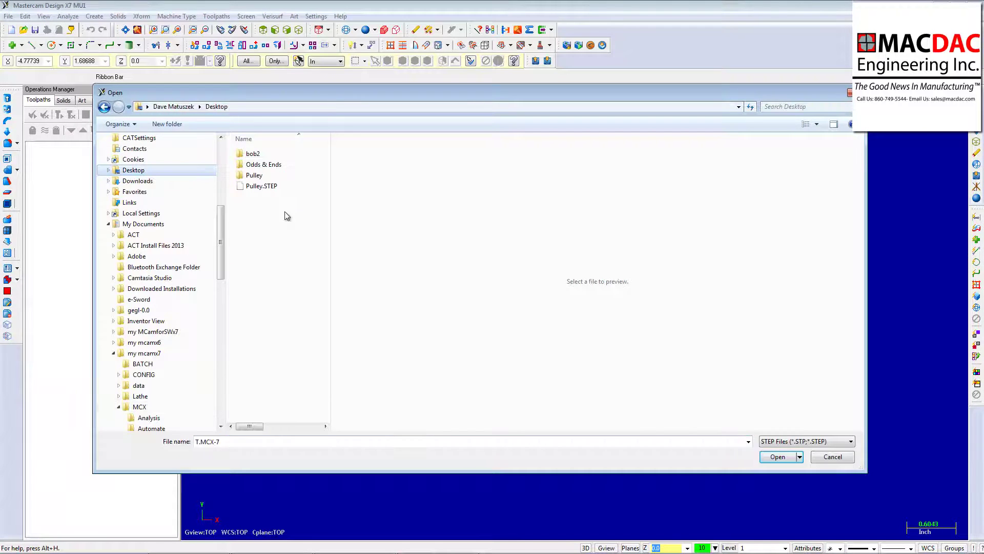
left_click(254, 175)
double_click(253, 175)
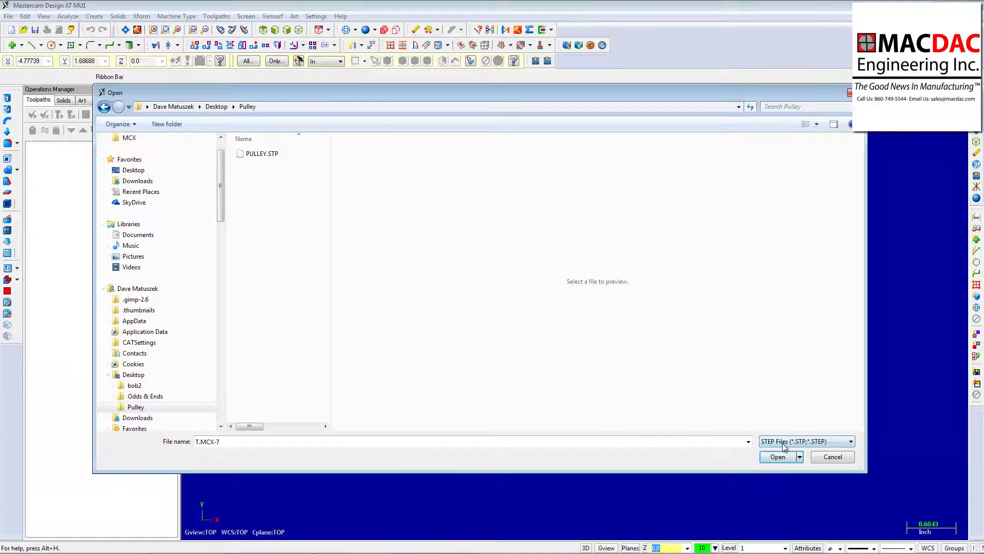
left_click(251, 155)
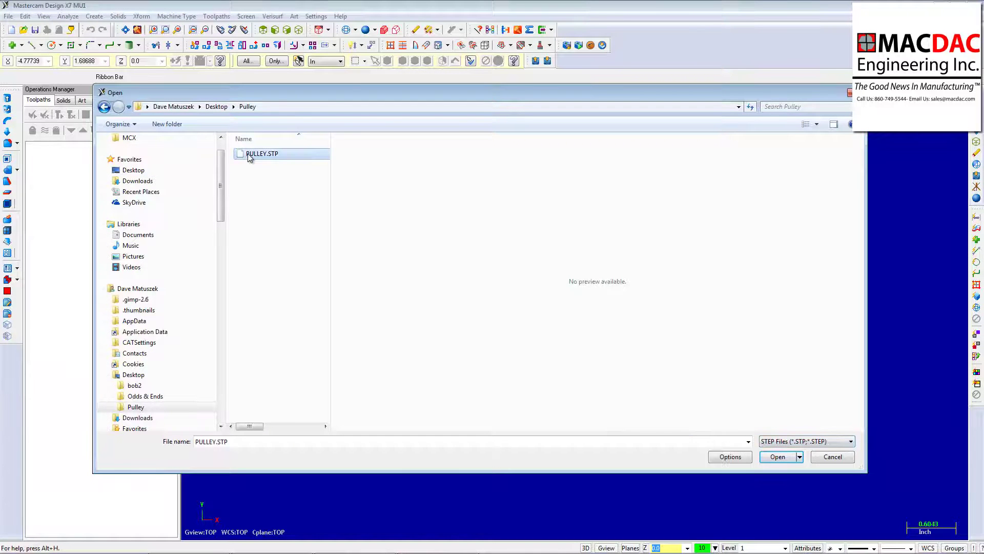
double_click(247, 153)
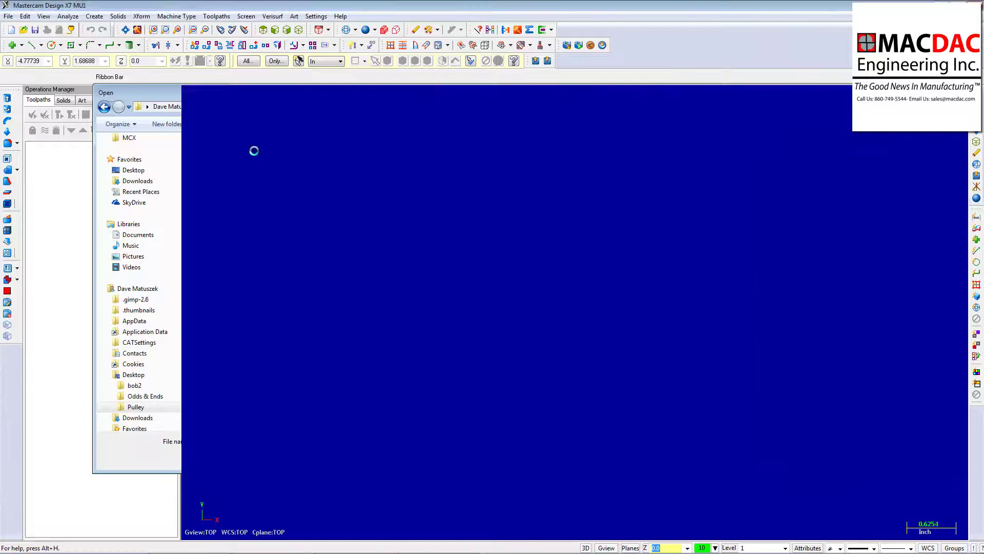
- Shade the pulley model and examine the bolts and nuts around its central bore
left_click(365, 31)
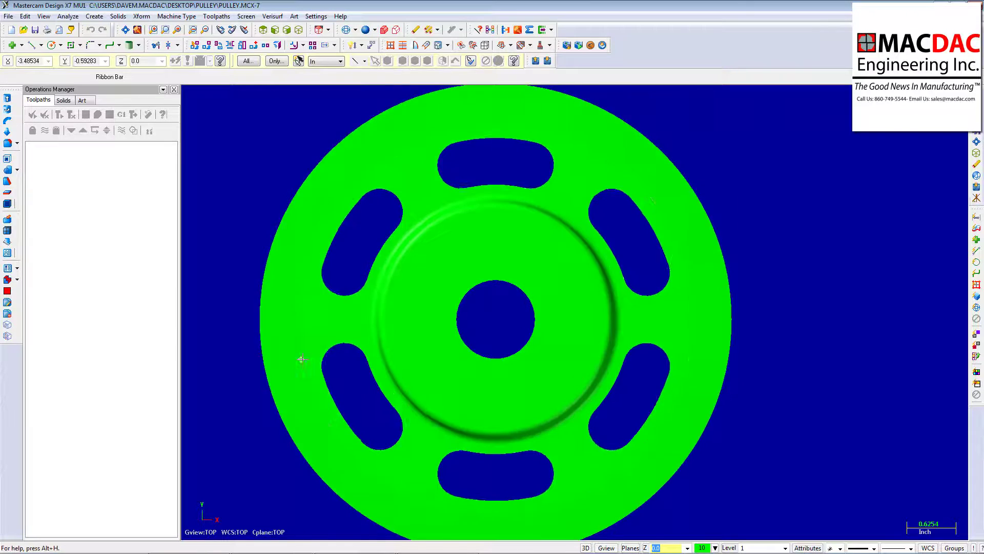
mouse_move(301, 356)
middle_mouse_down()
mouse_move(334, 281)
mouse_move(267, 284)
middle_mouse_up()
scroll(371, 363, "down", 1)
scroll(382, 364, "up", 5)
scroll(415, 368, "up", 3)
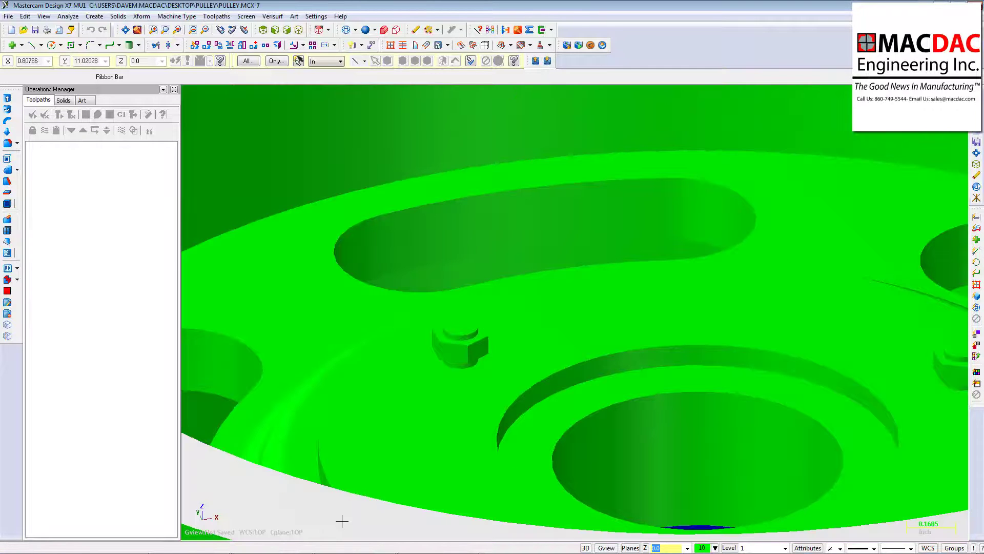
- Switch to SpaceClaim and Pull the end face of the rear bolt down through the pulley to cut the bolt away
key("alt+Tab")
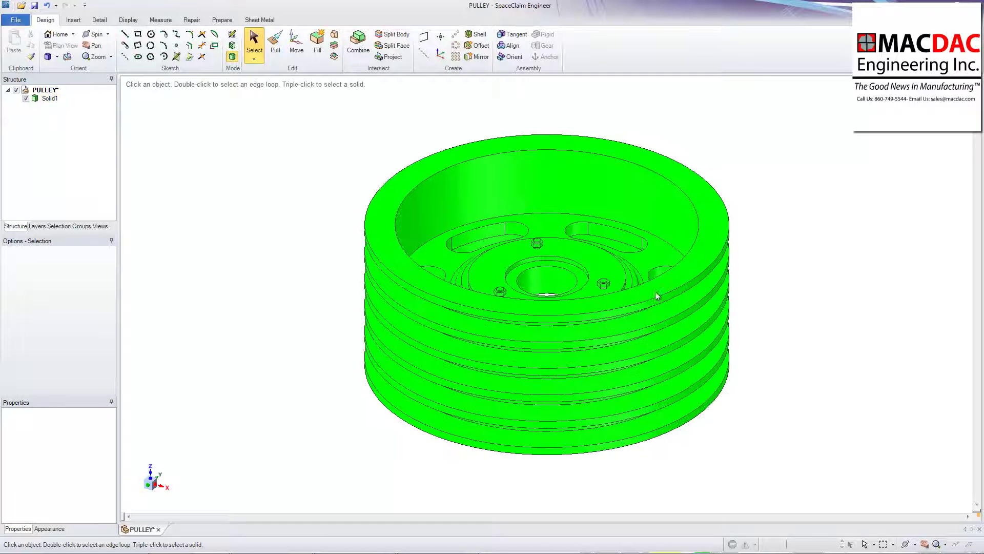
left_click(522, 266)
scroll(527, 263, "up", 5)
scroll(533, 259, "up", 1)
key("Escape")
left_click(276, 44)
left_click(628, 193)
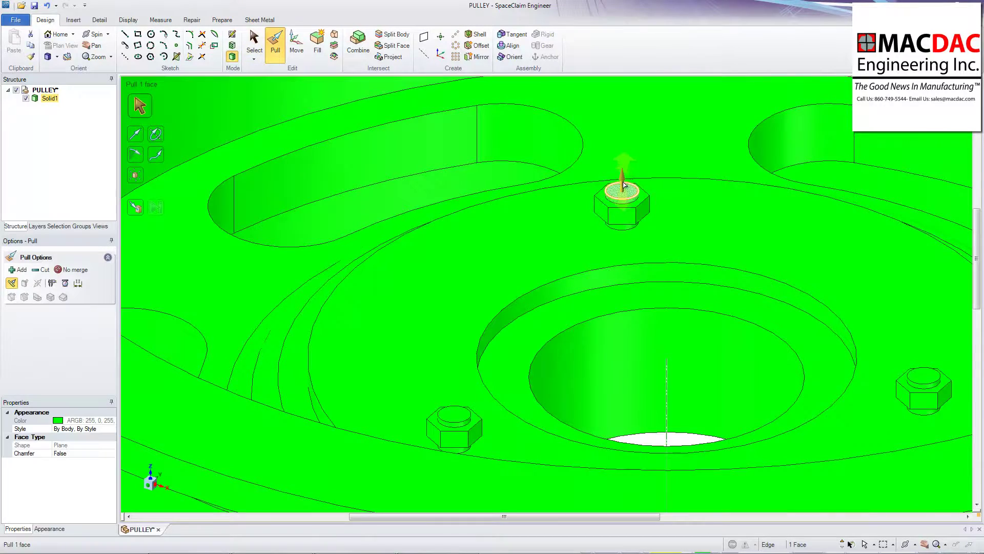
scroll(622, 183, "down", 2)
scroll(623, 182, "up", 1)
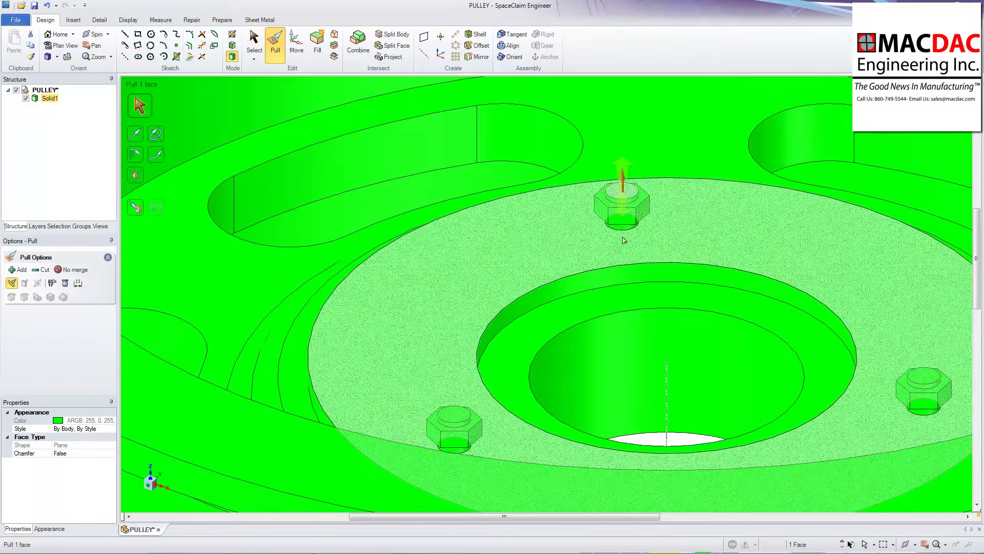
left_click_drag(625, 383, 625, 389)
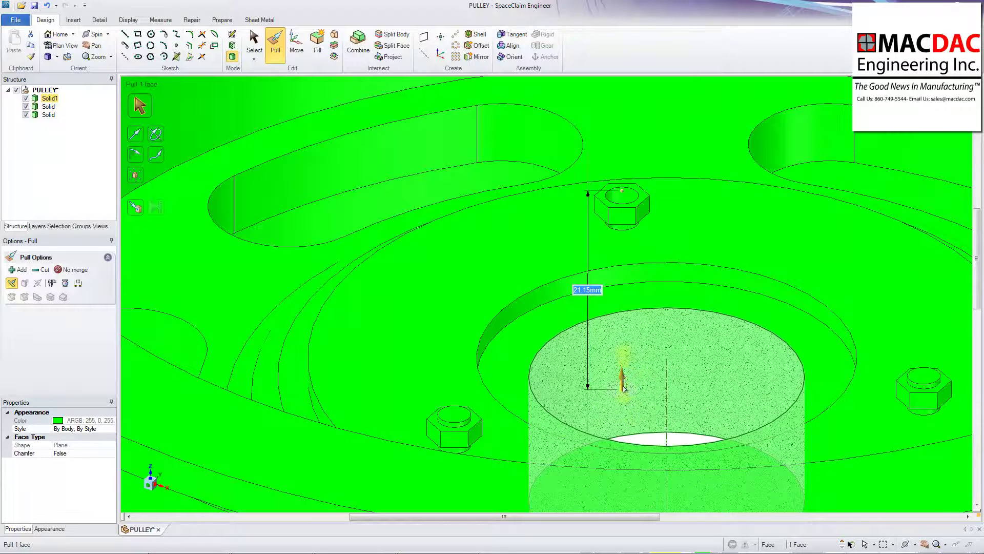
left_click_drag(624, 395, 627, 467)
- Pull the end faces of the other two bolts on this side down through the pulley, about 18.6 mm and 16.3 mm
left_click(922, 384)
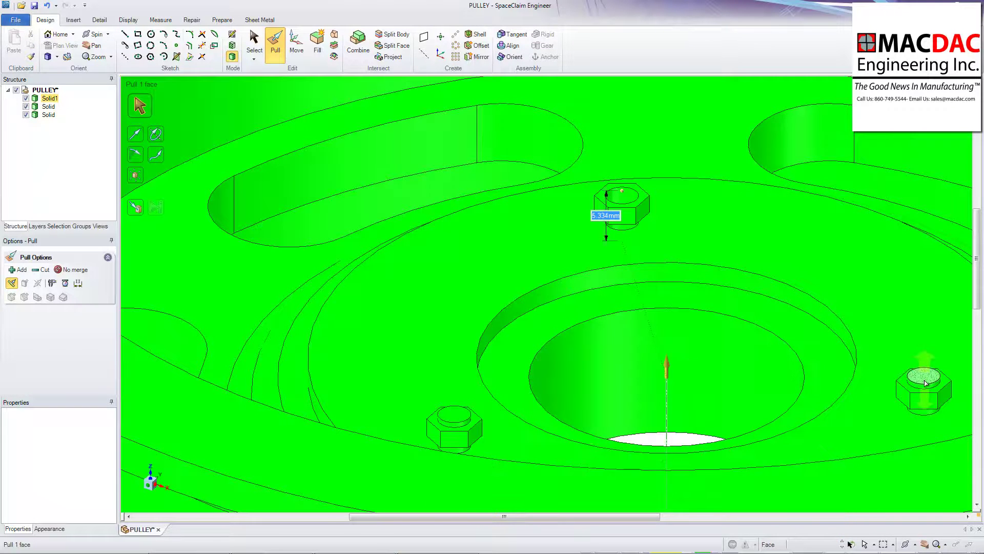
left_click_drag(925, 405, 926, 531)
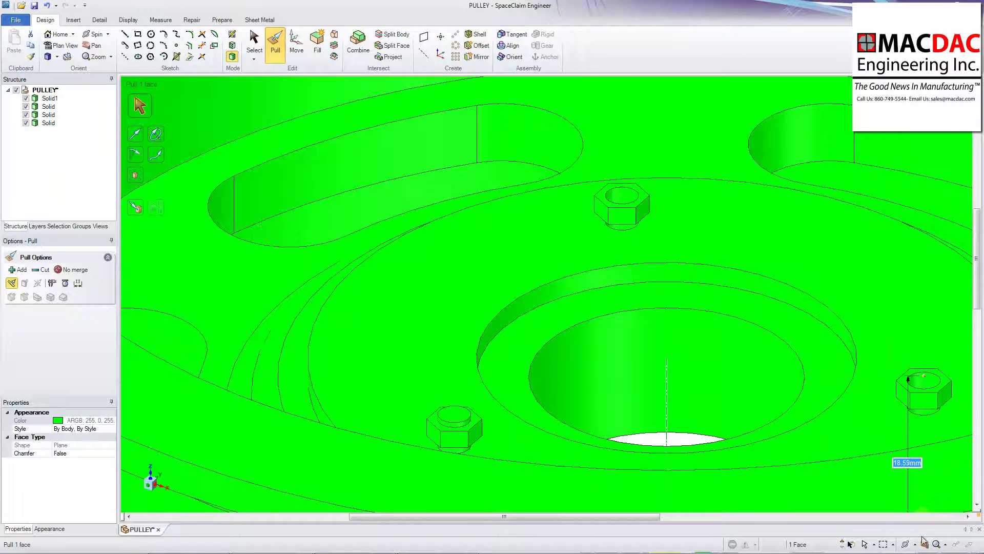
left_click(458, 417)
left_click_drag(458, 414, 467, 553)
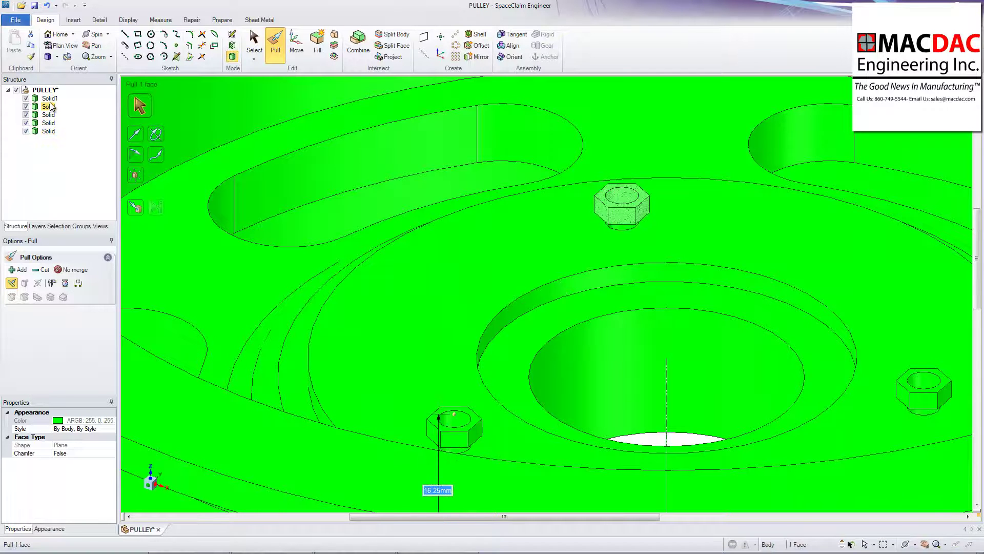
- Identify the leftover nut bodies in the structure tree and delete them, keeping only the pulley solid
left_click(49, 99)
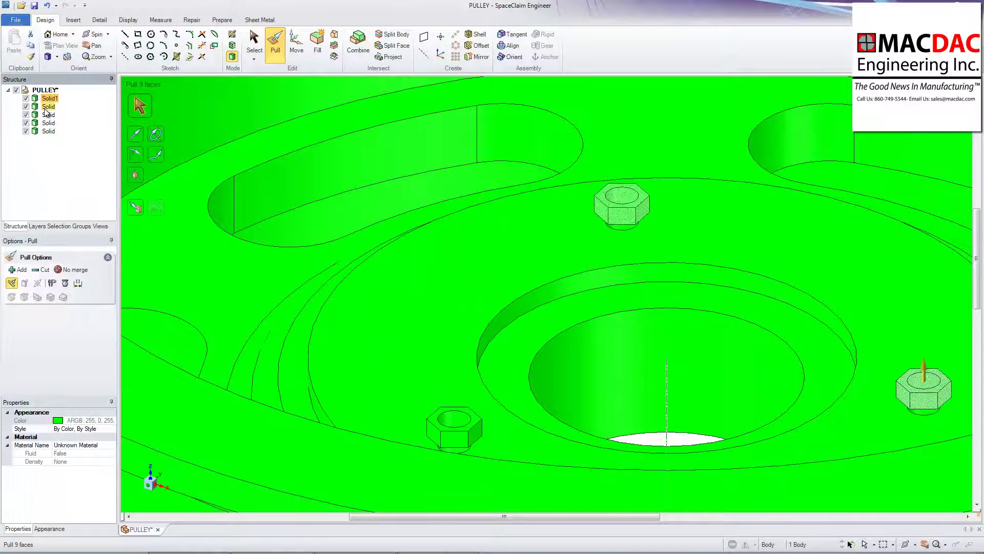
left_click(46, 108)
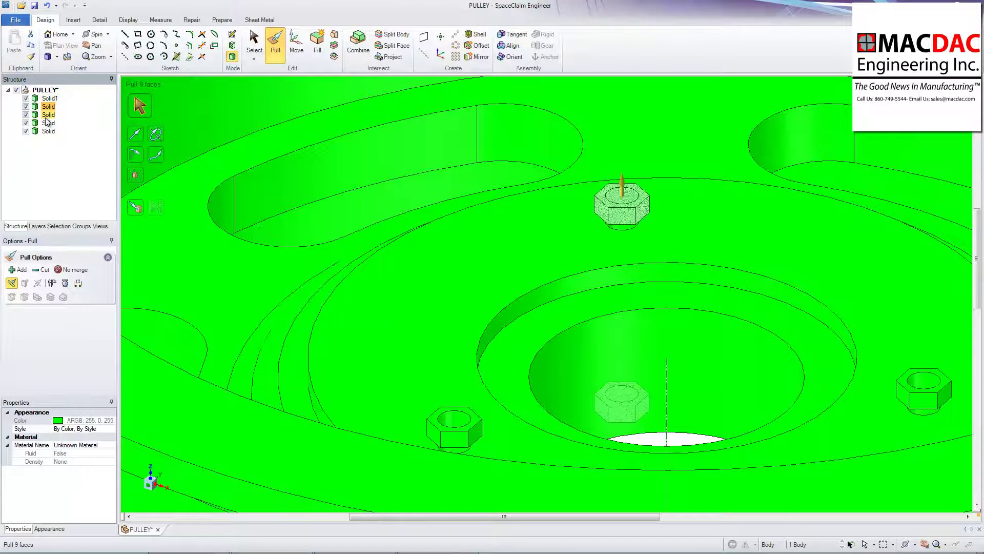
left_click(47, 116)
left_click(49, 100)
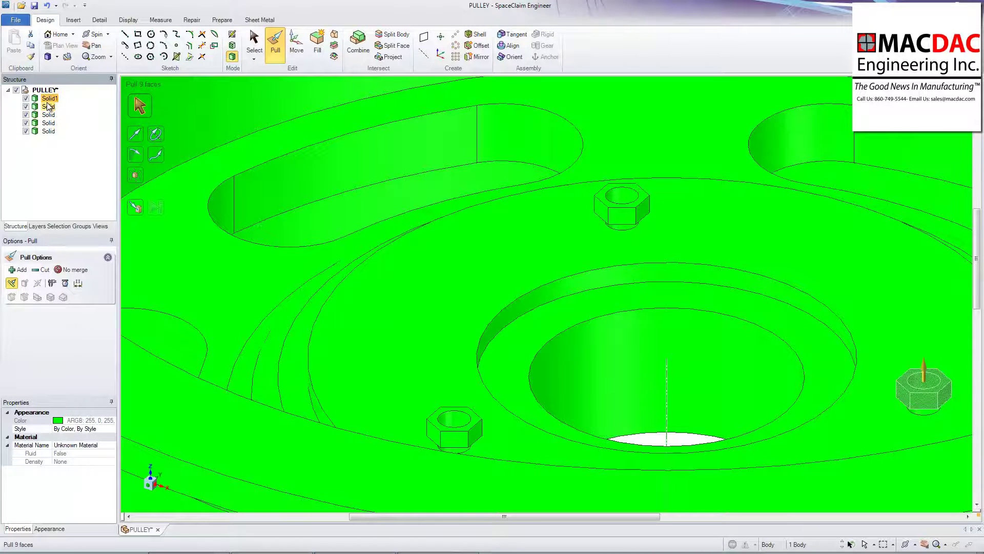
key("Delete")
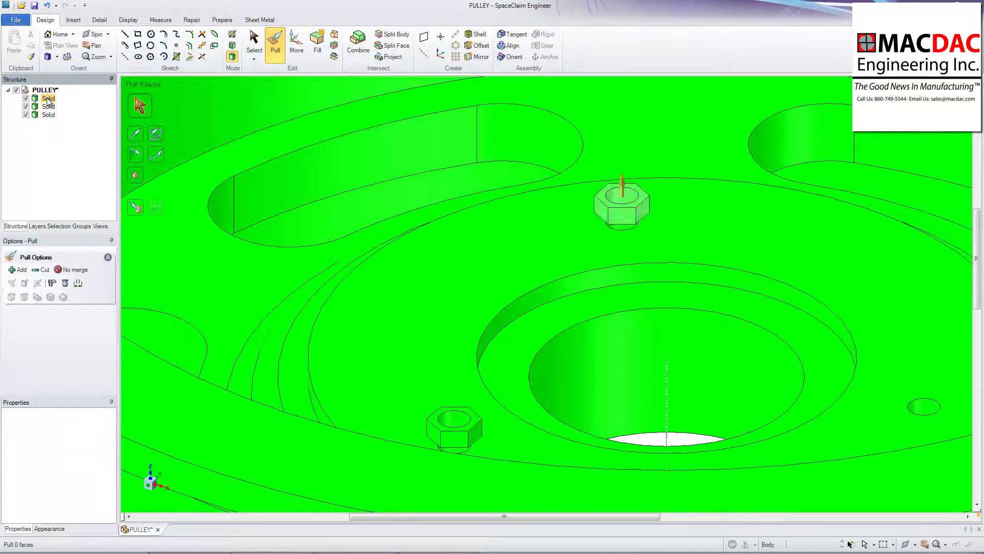
left_click(46, 100)
key("Delete")
left_click(48, 102)
key("Delete")
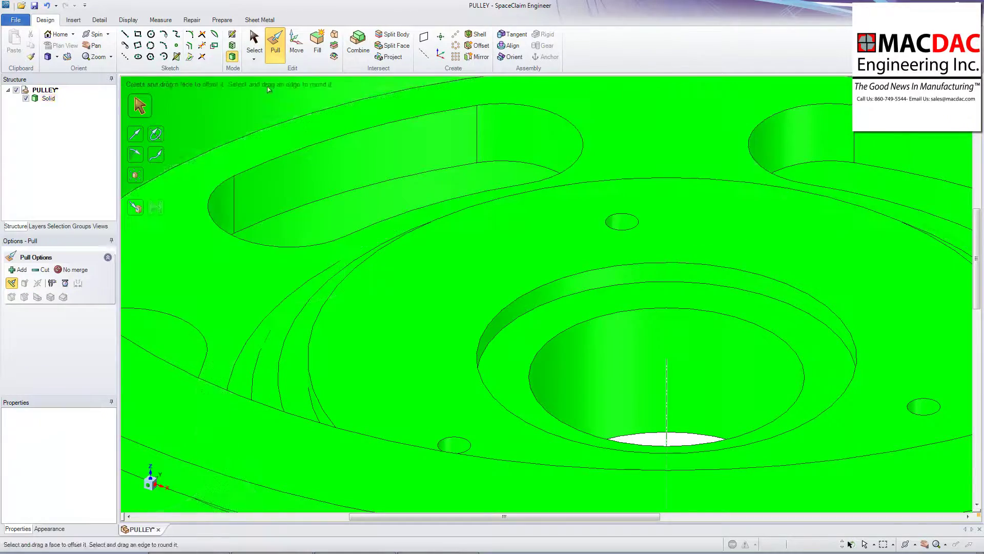
- On the pulley's opposite side, Pull the end faces of the two remaining bolts down through the part
scroll(329, 171, "down", 5)
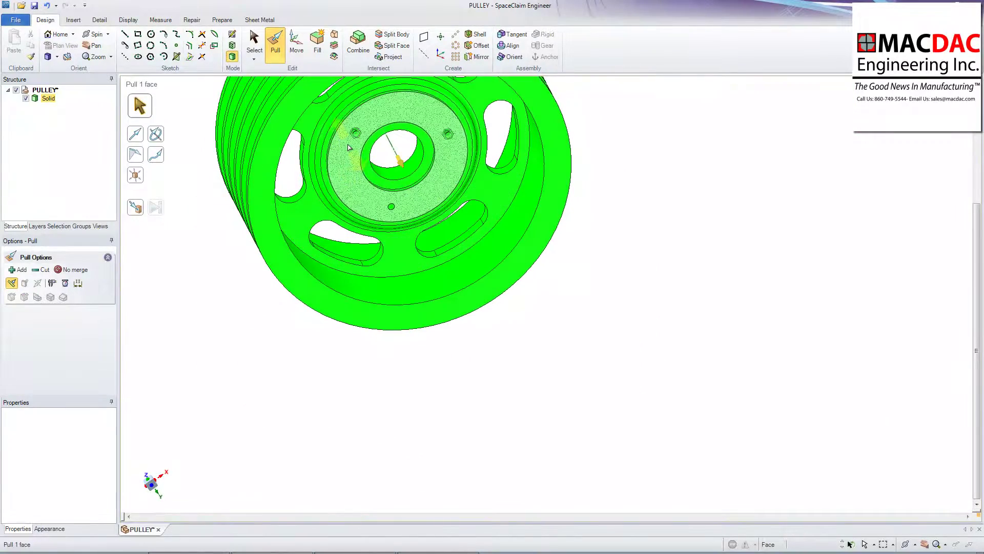
middle_click_drag(725, 220, 431, 241)
scroll(413, 235, "up", 5)
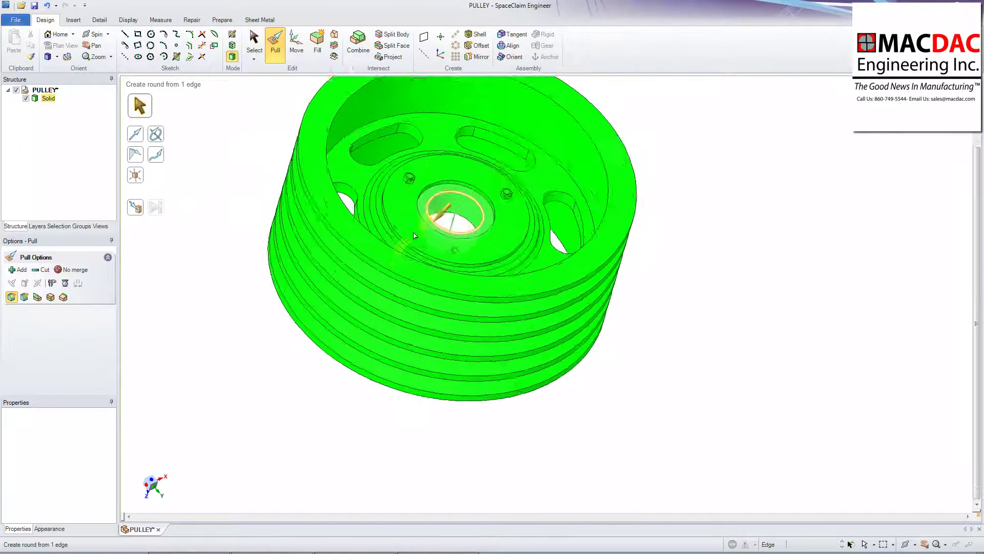
scroll(415, 235, "up", 5)
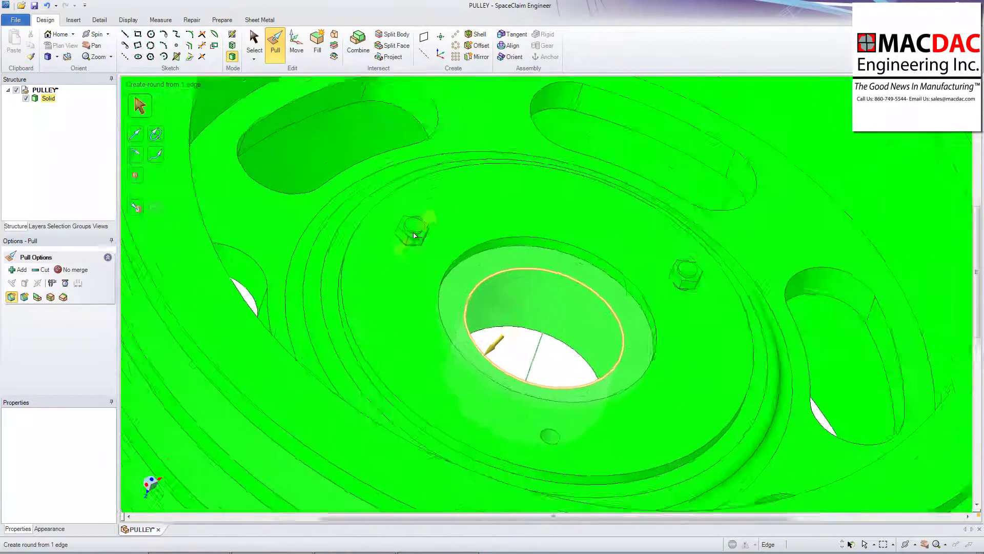
left_click(404, 226)
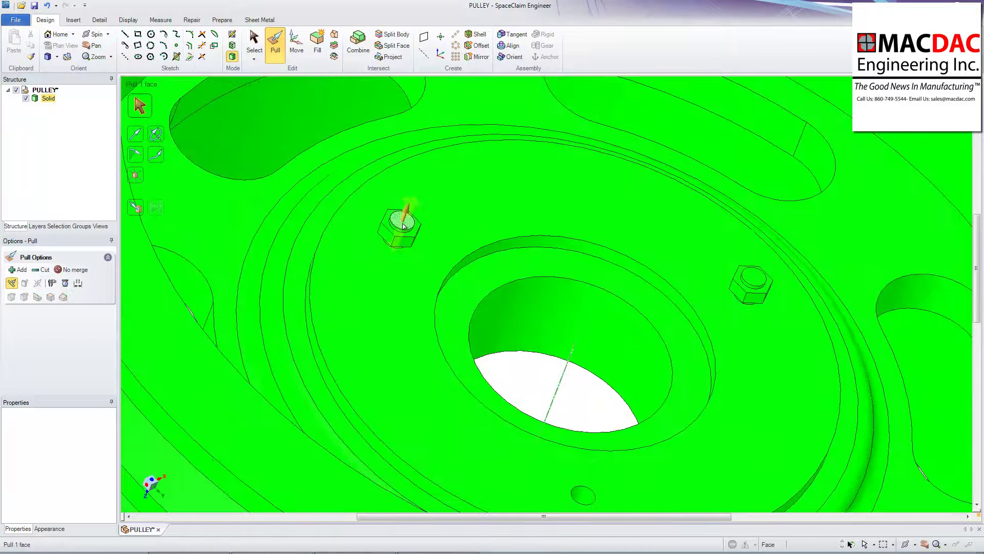
left_click_drag(404, 226, 282, 461)
left_click_drag(752, 278, 626, 523)
- Delete the two leftover nut bodies on the opposite side from the structure tree
left_click(45, 99)
key("Delete")
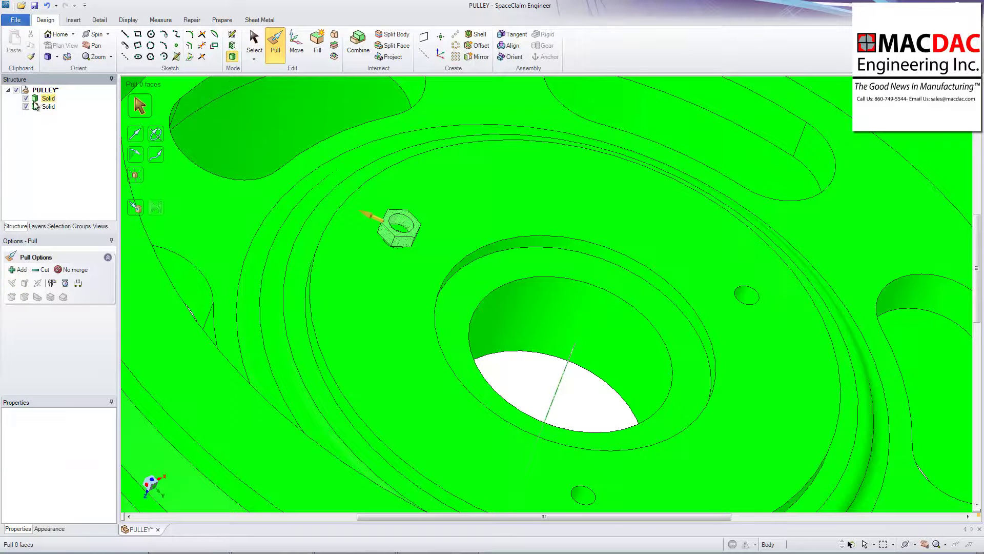
left_click(46, 101)
key("Delete")
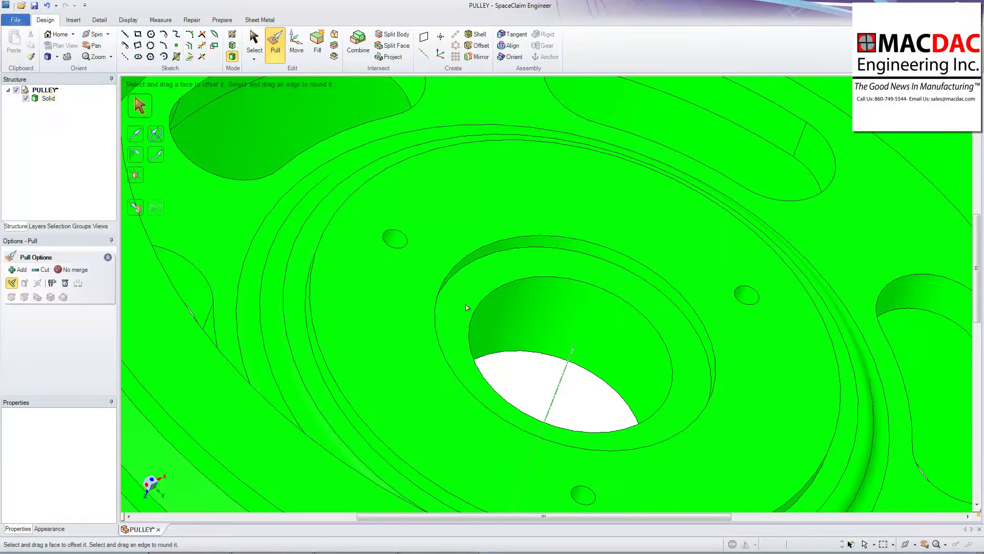
left_click(476, 318)
middle_click_drag(515, 329, 300, 261)
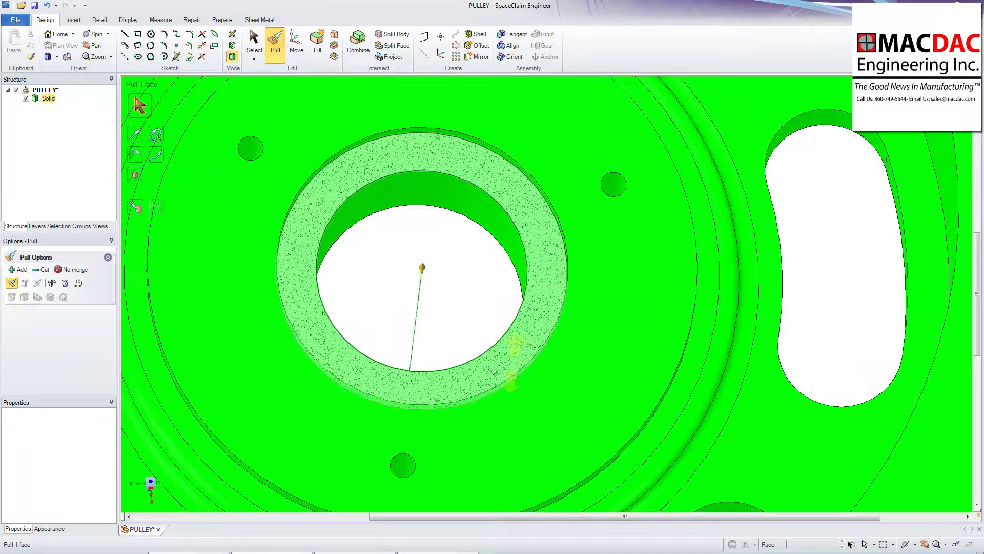
left_click(430, 392)
- Switch to Mastercam, start a new file and import the active SpaceClaim document
key("alt+Tab")
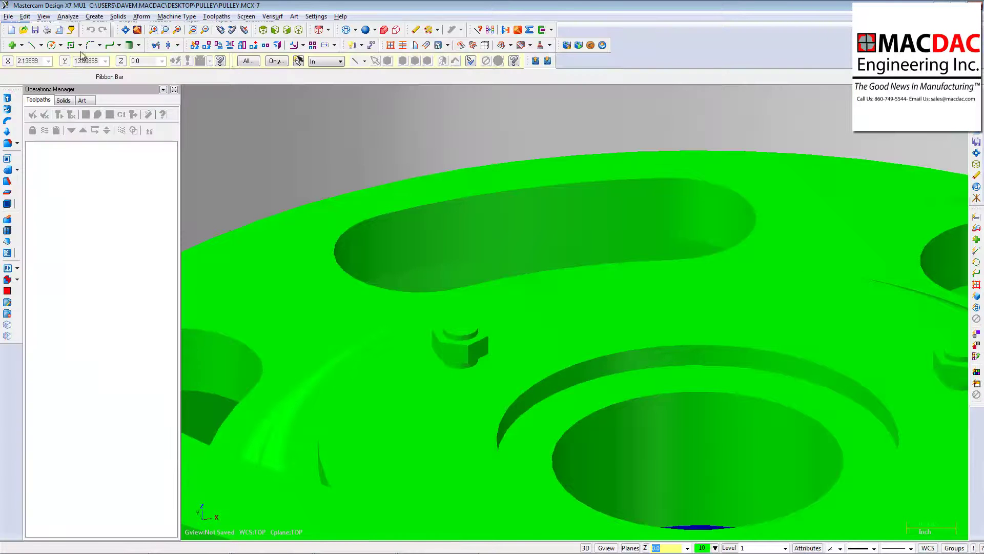
left_click(11, 29)
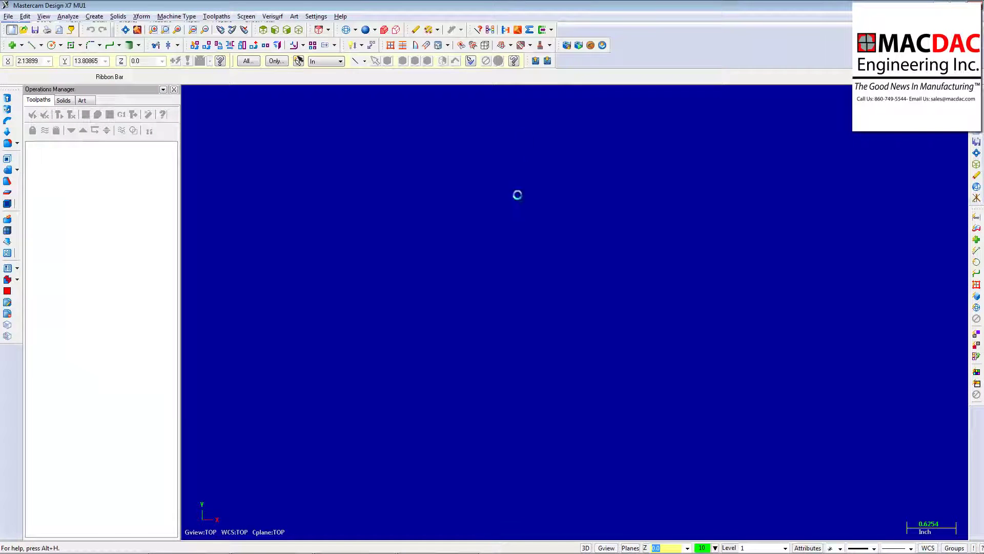
left_click(535, 61)
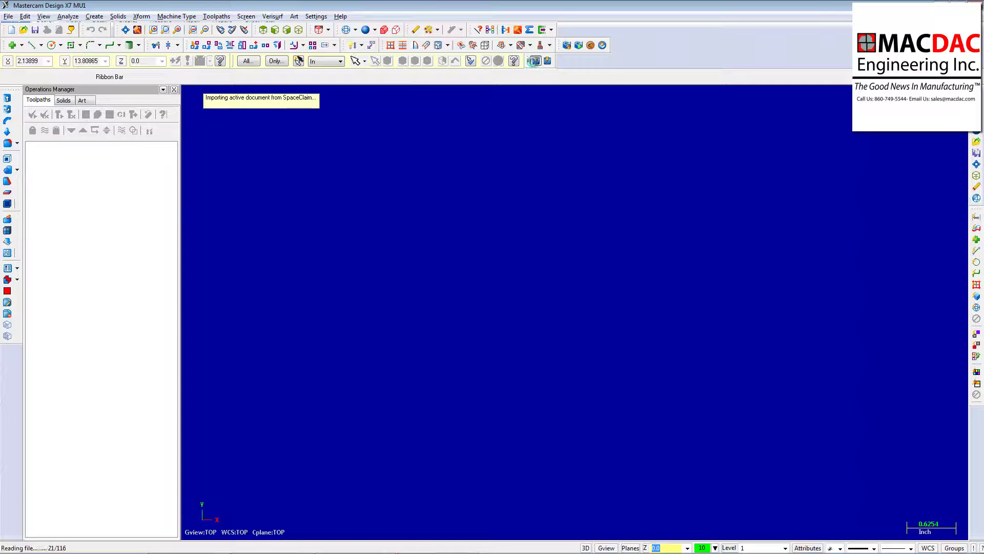
- Display the imported pulley shaded in the isometric view, fitted to the window
key("alt+s")
mouse_move(311, 348)
middle_mouse_down()
mouse_move(291, 336)
mouse_move(307, 359)
mouse_move(369, 381)
mouse_move(286, 362)
mouse_move(229, 387)
mouse_move(255, 393)
mouse_move(402, 359)
mouse_move(538, 369)
mouse_move(740, 325)
mouse_move(725, 358)
mouse_move(641, 354)
mouse_move(437, 312)
mouse_move(367, 319)
mouse_move(395, 285)
middle_mouse_up()
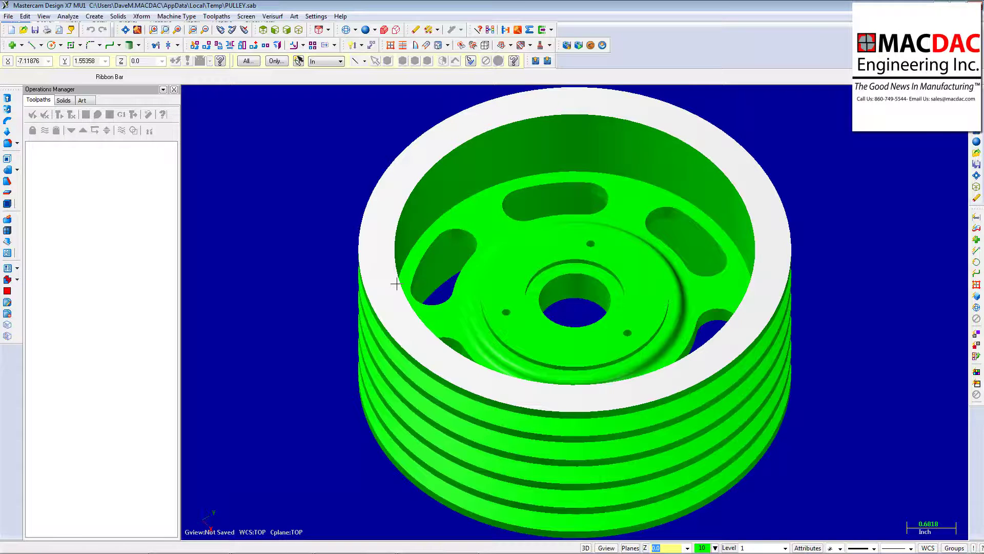
left_click(298, 29)
key("alt+F1")
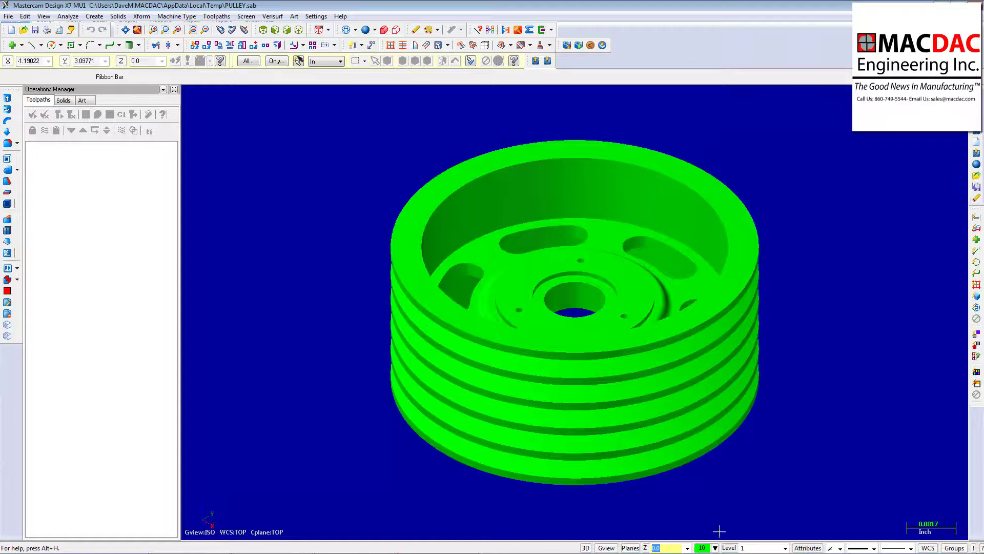
- Name level 1 "Pulley to Cut" in the Level Manager
left_click(729, 548)
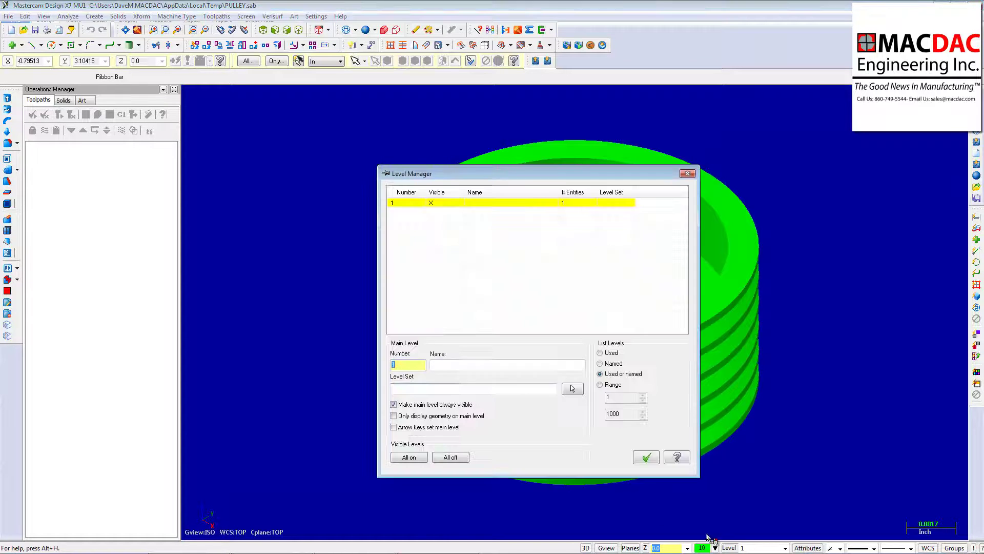
left_click(500, 365)
type("Pulley to Cut")
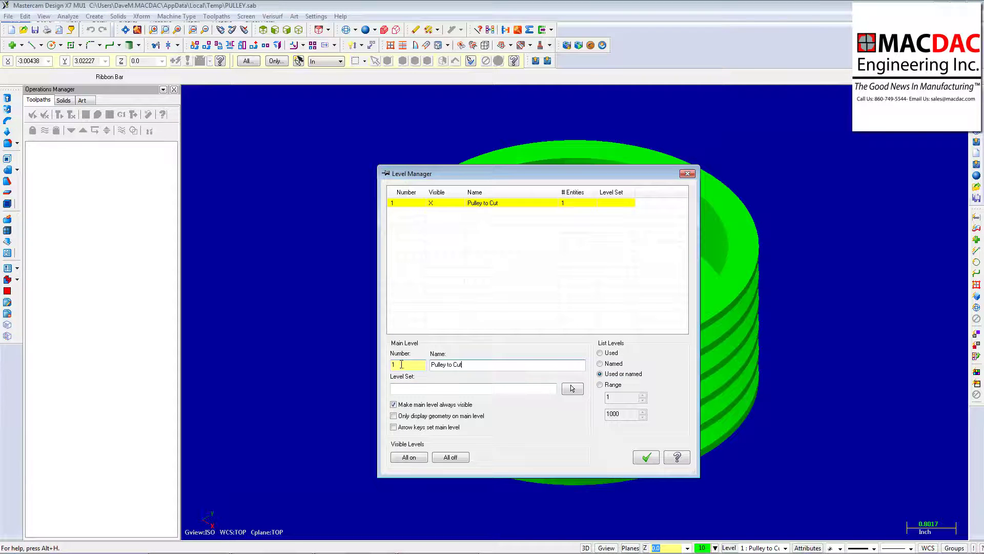
- Create level 2 as the main level and name it "STOCK CASTING"
left_click_drag(400, 365, 356, 364)
type("2")
key("Tab")
type("SSTOCK CASTING")
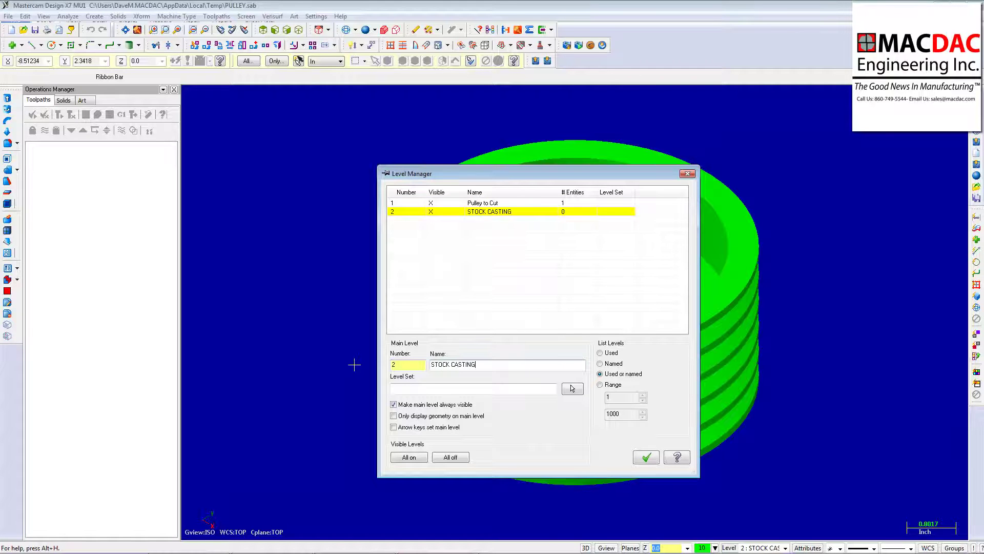
- Close the level setup and hide level 1, Pulley to Cut, leaving STOCK CASTING as the main level
left_click(645, 459)
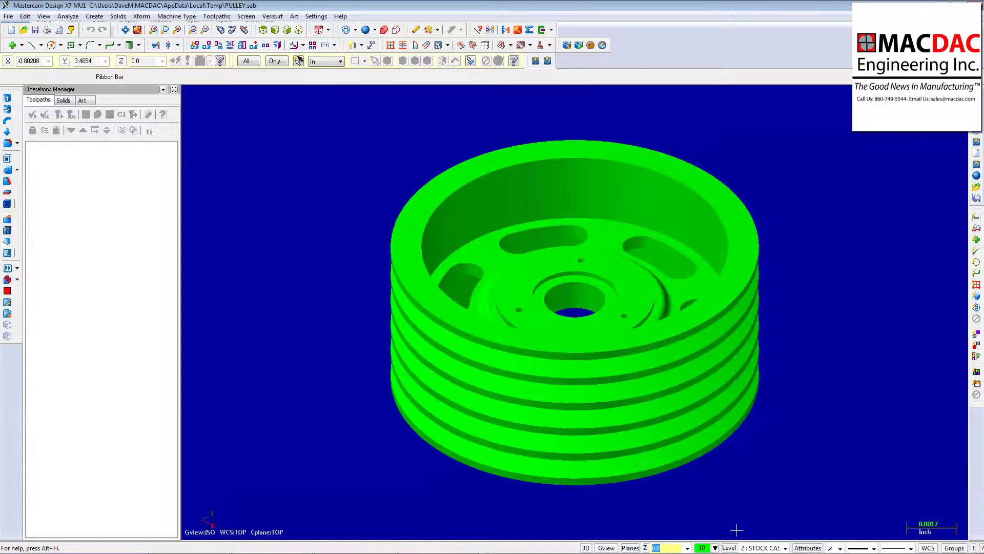
left_click(729, 547)
left_click(437, 204)
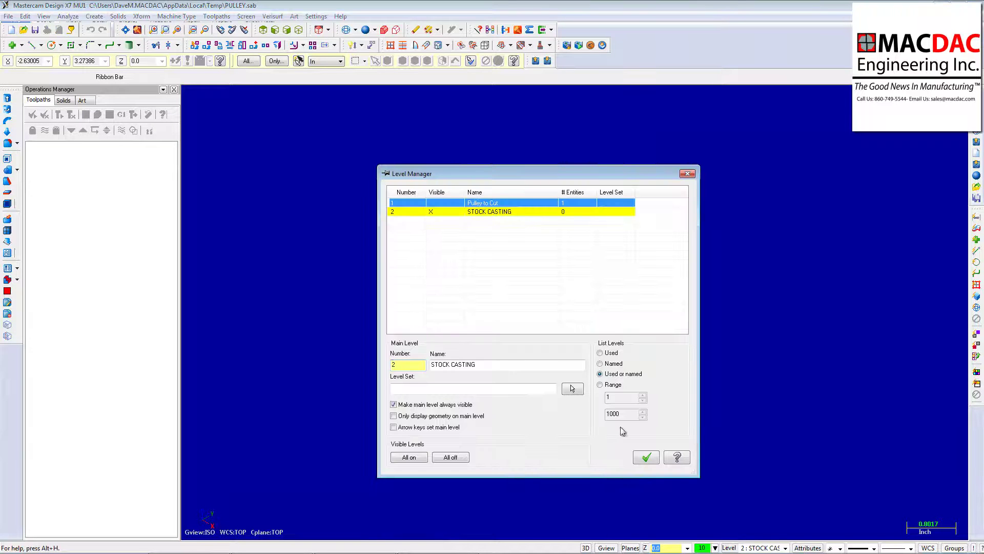
left_click(644, 454)
- Switch to SpaceClaim and remove the three small bolt holes around the pulley's central bore with Fill
key("alt+Tab")
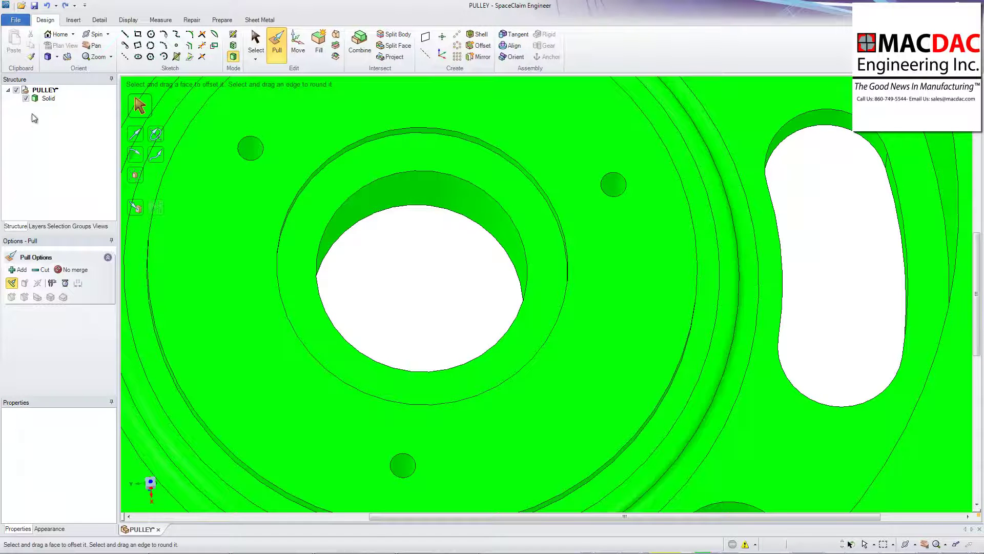
left_click(250, 148)
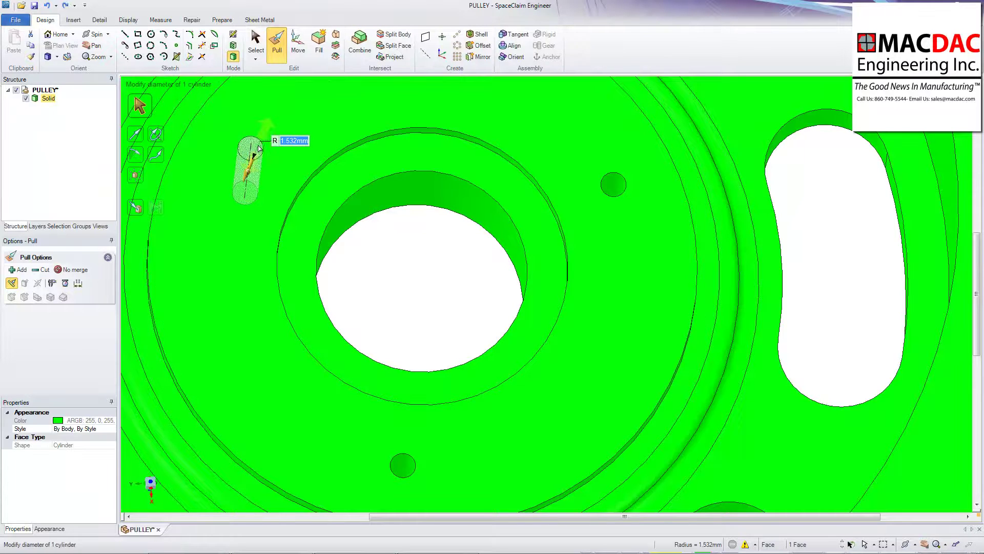
key("f")
left_click(616, 185)
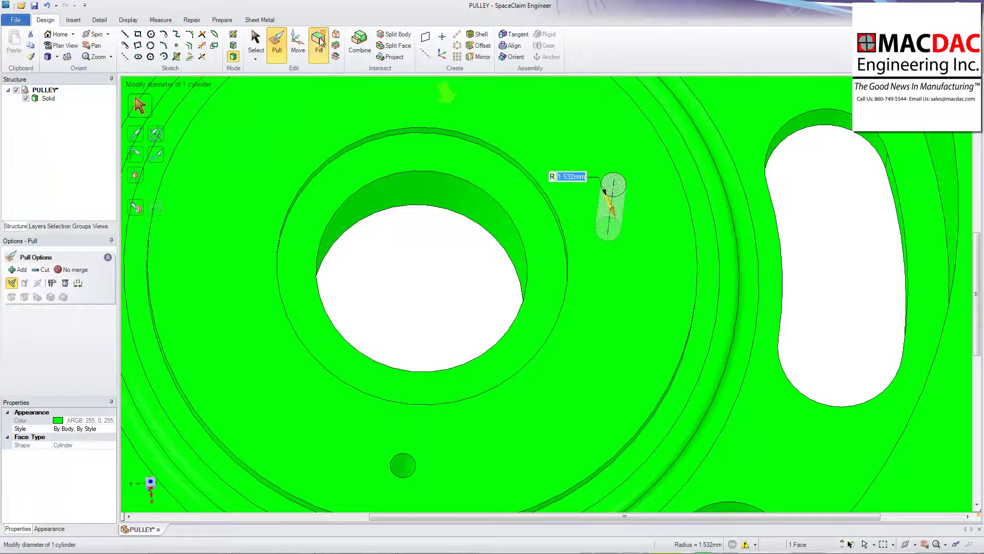
key("f")
left_click(402, 465)
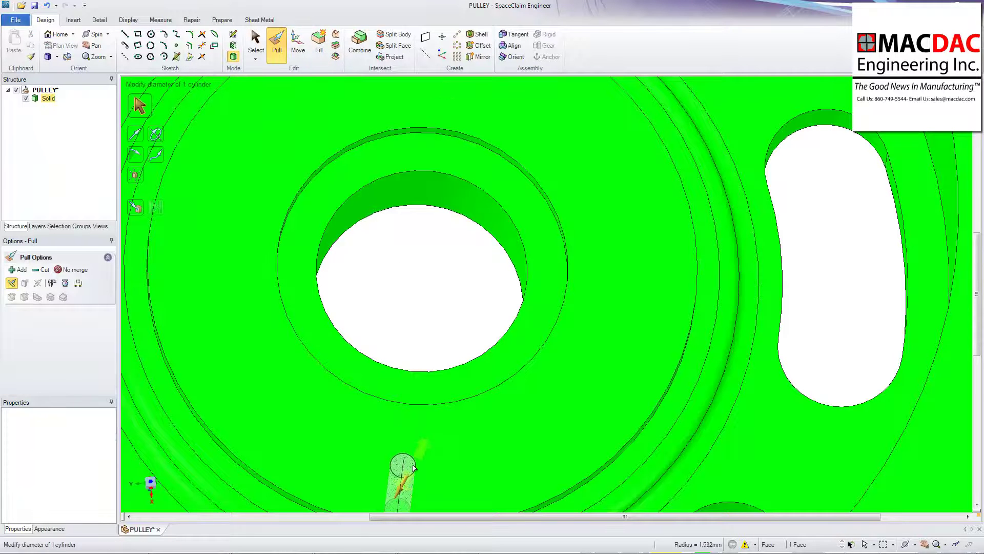
left_click(319, 42)
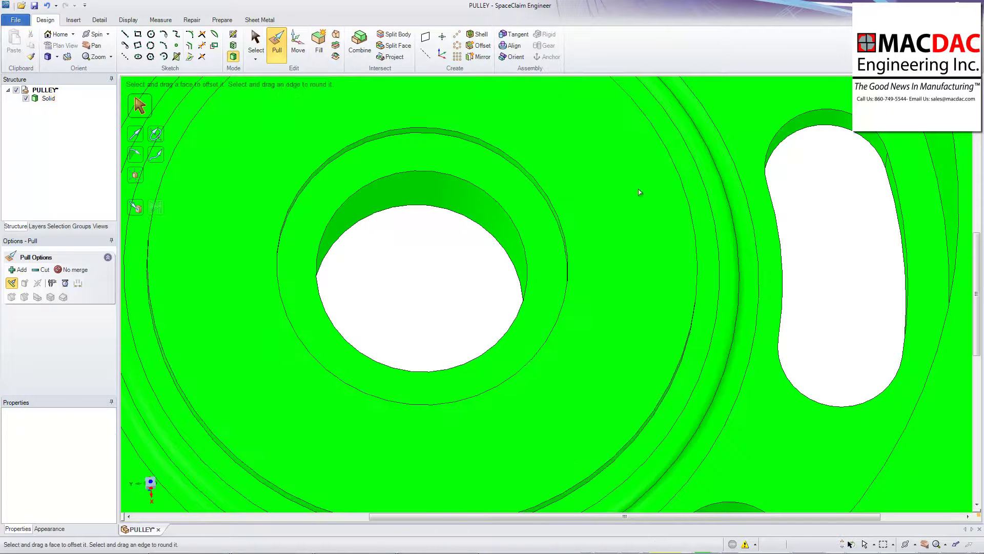
- Select all the wall faces of one curved slot in the pulley web and fill the slot
left_click(829, 122)
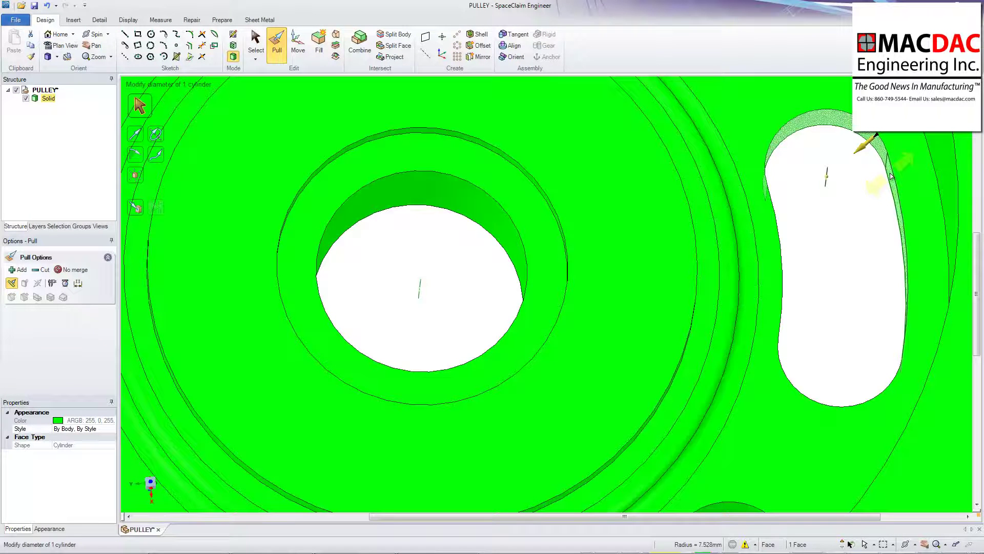
left_click(892, 176, "ctrl")
middle_click_drag(869, 237, 767, 257)
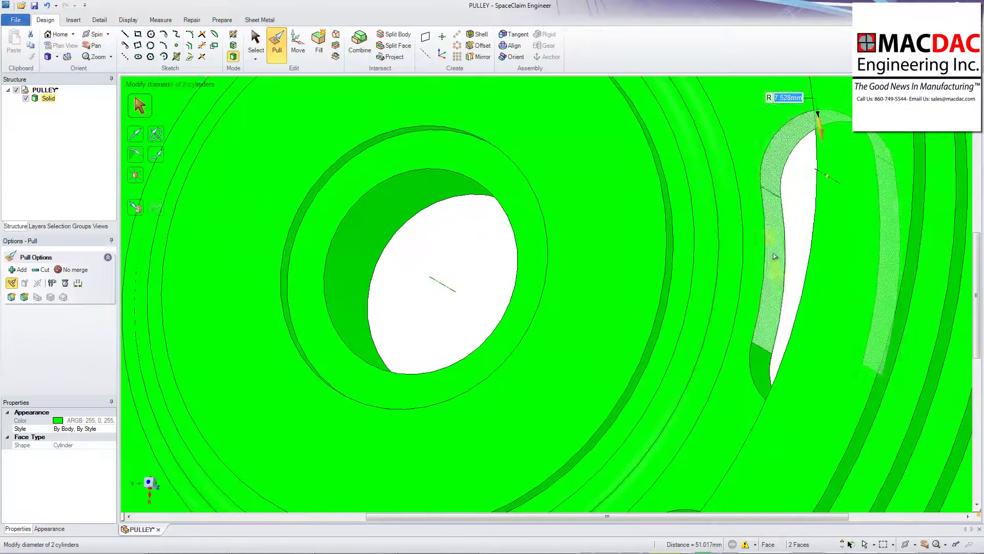
left_click(773, 257)
left_click(781, 169, "ctrl")
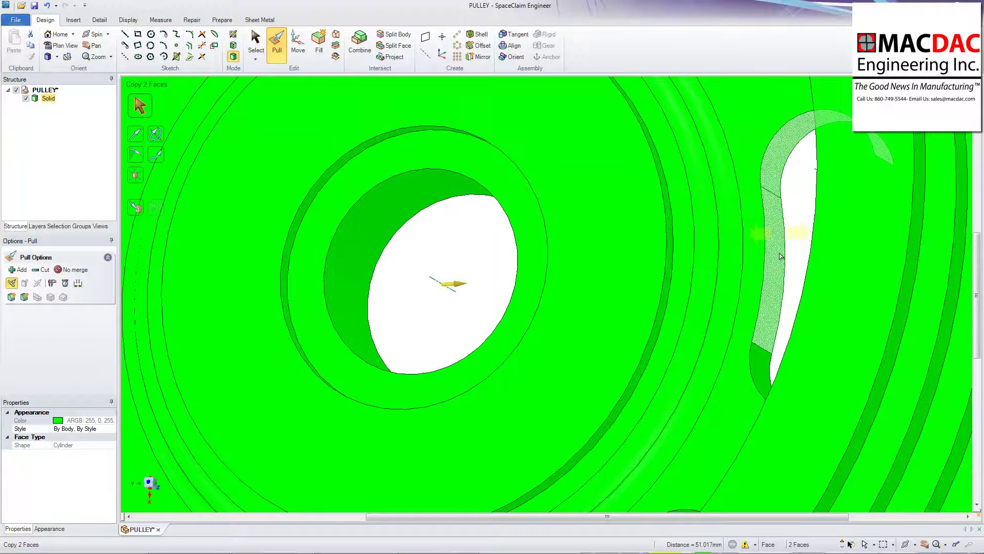
left_click(764, 364, "ctrl")
middle_click_drag(804, 253, 678, 226)
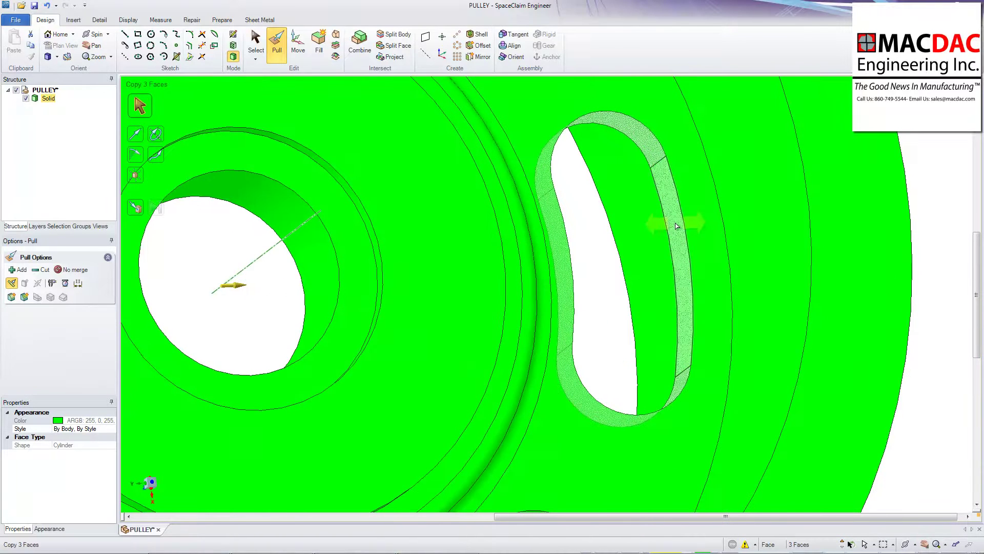
left_click(679, 226, "ctrl")
left_click(326, 40)
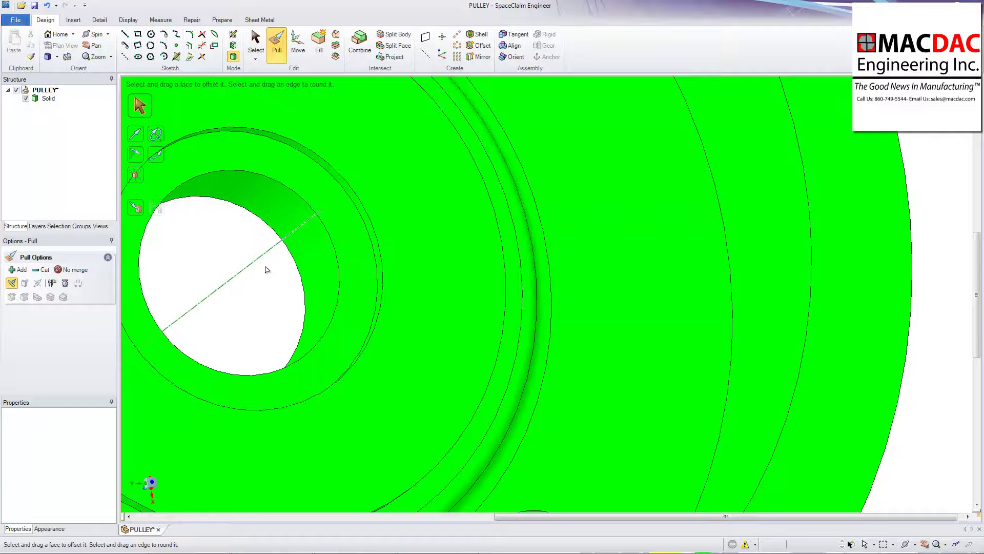
- Fill the remaining curved slots in the pulley web and clear the selection
key("z")
left_click(565, 198)
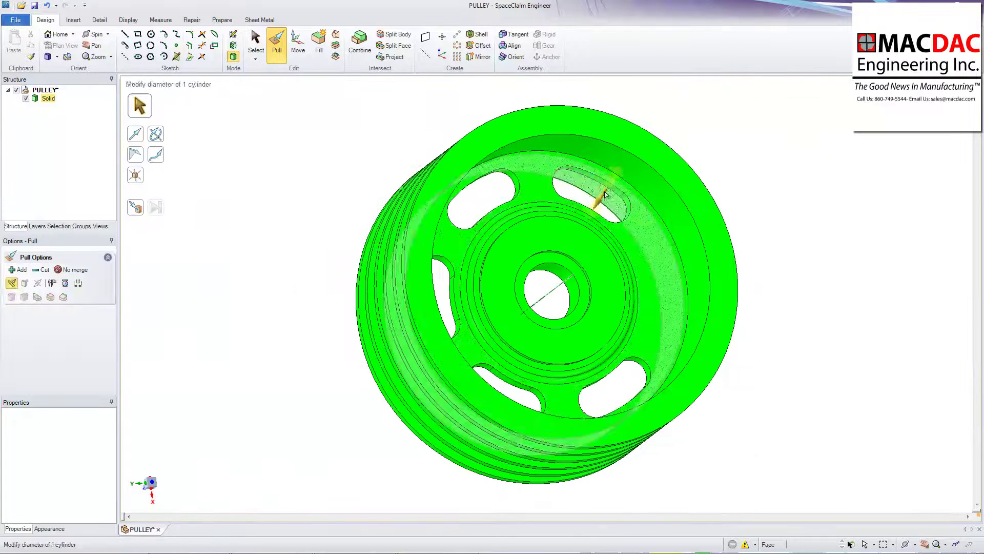
left_click(865, 210)
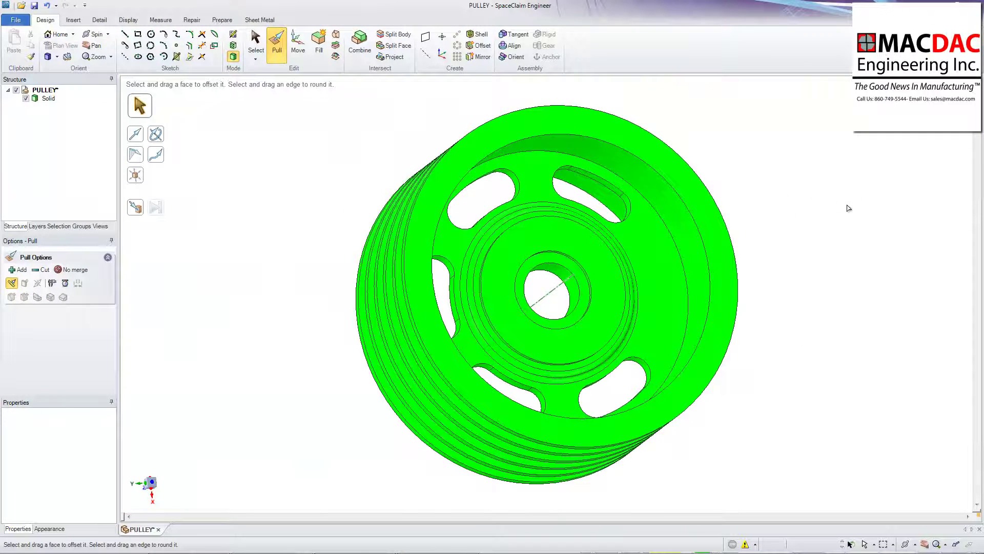
left_click(445, 181, "alt")
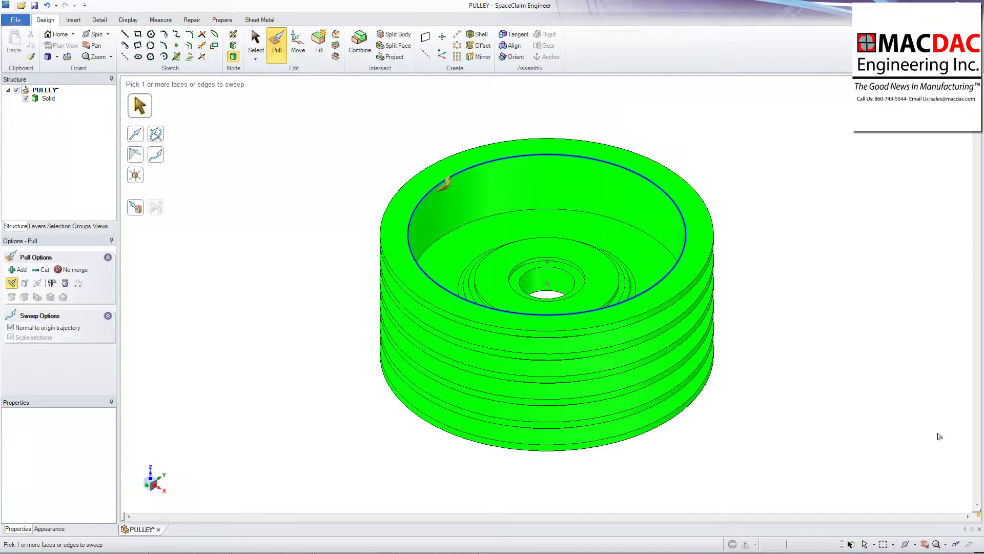
left_click(805, 234)
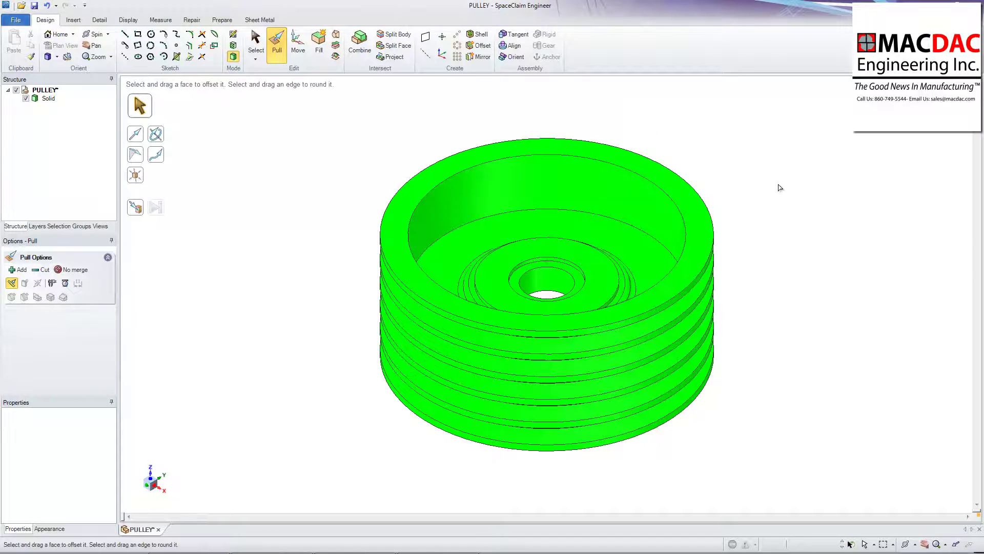
- Remove the uppermost belt groove on the pulley's outer rim by filling its three faces
middle_click_drag(810, 198, 827, 119)
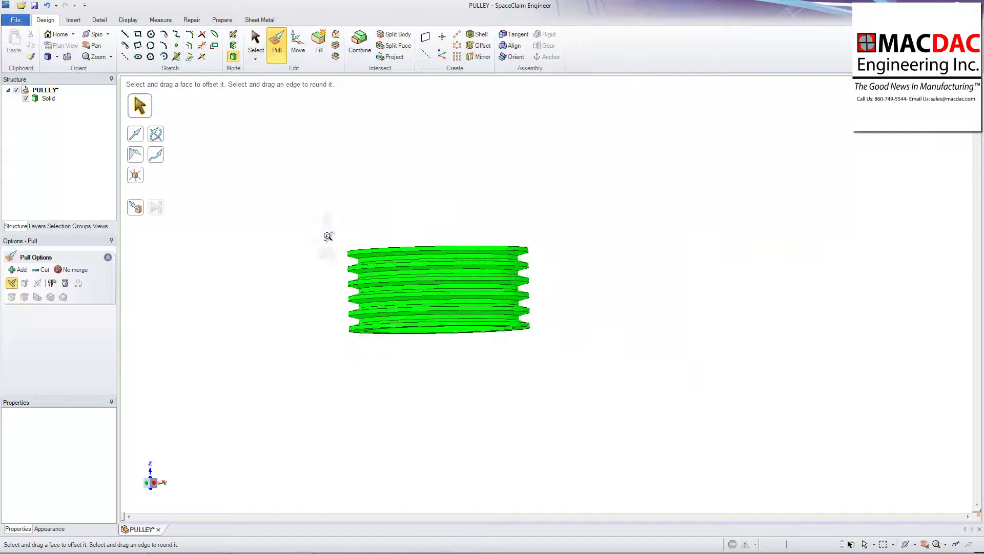
scroll(347, 378, "up", 5)
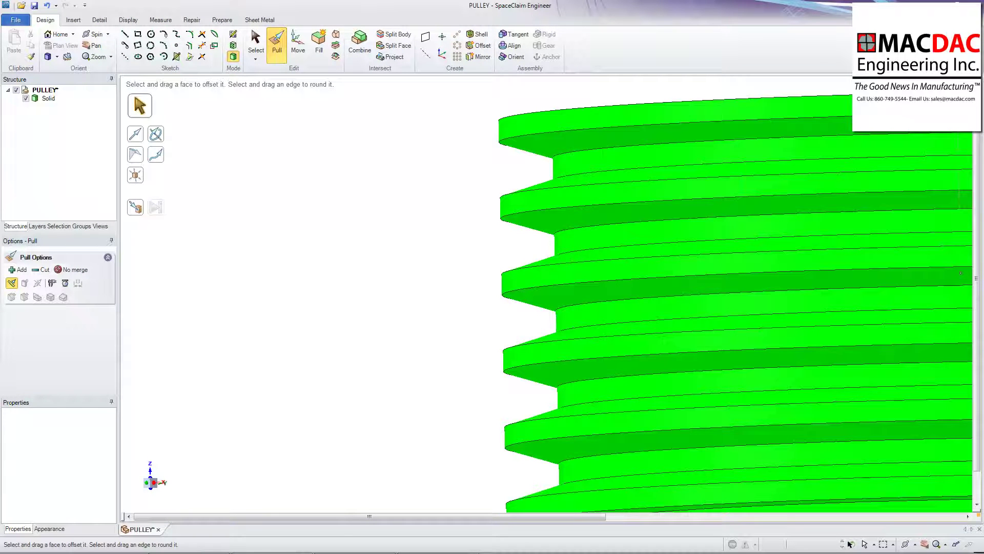
key("ctrl+z")
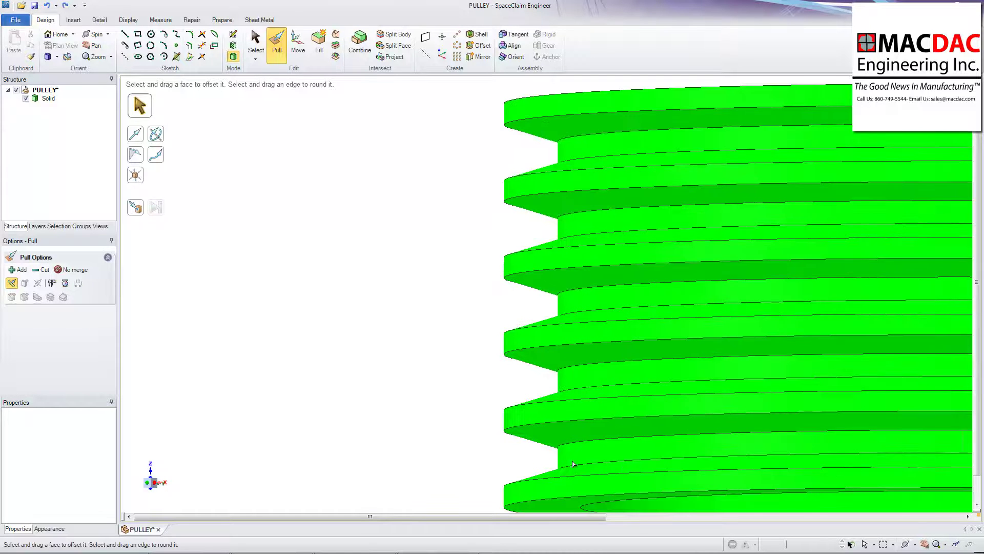
left_click(232, 128)
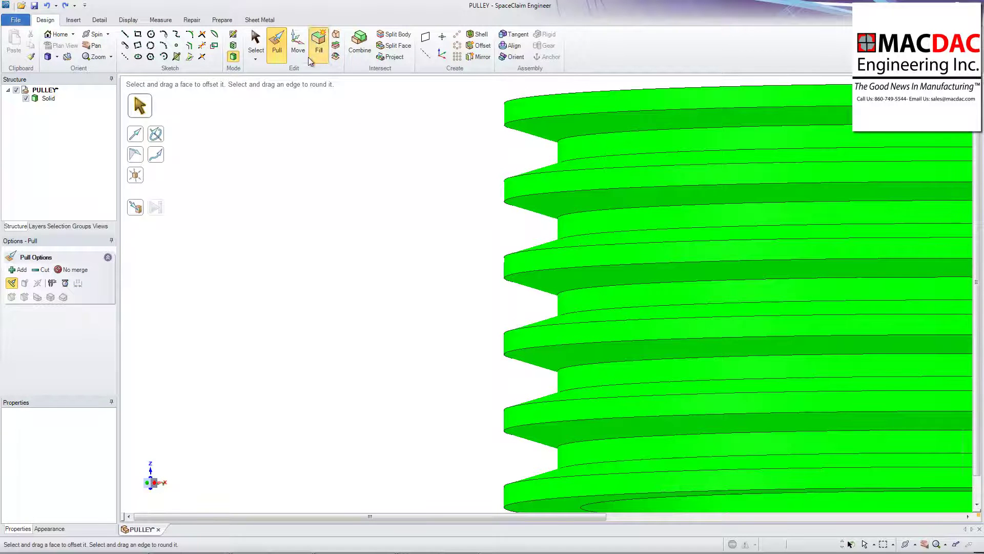
left_click(317, 41)
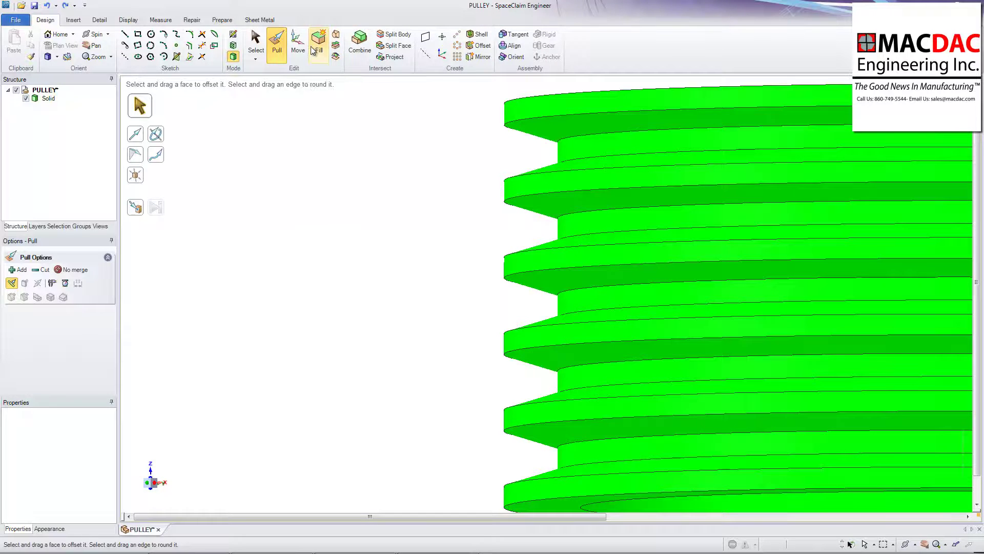
left_click(566, 127)
left_click(555, 172, "ctrl")
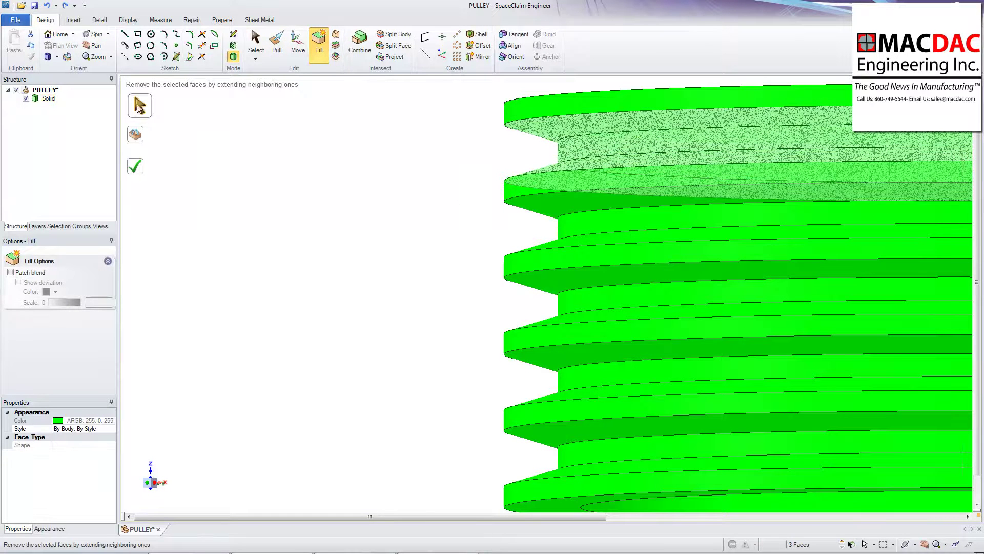
left_click(318, 44)
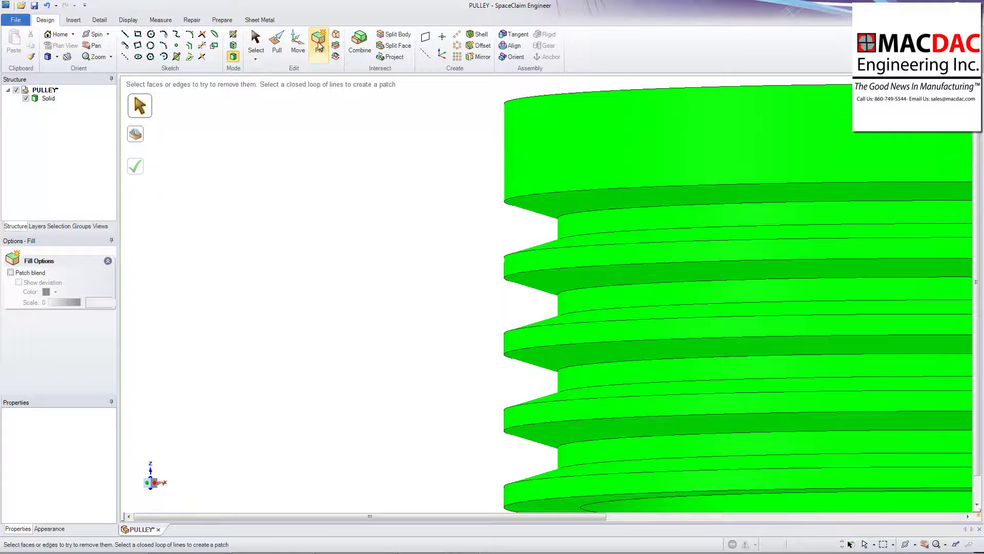
- Fill the second and third belt grooves from the top of the outer rim, one after the other
left_click(552, 205)
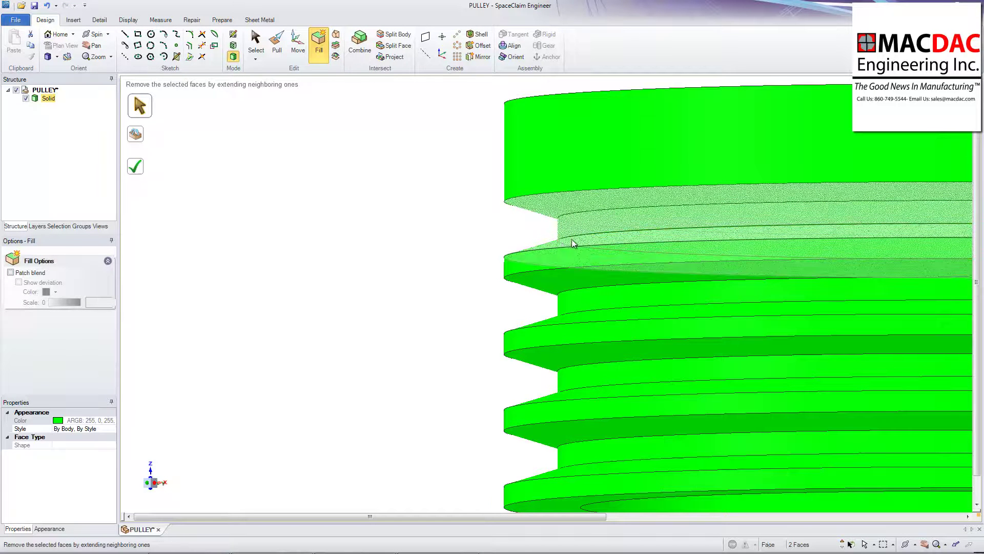
left_click(559, 244, "ctrl")
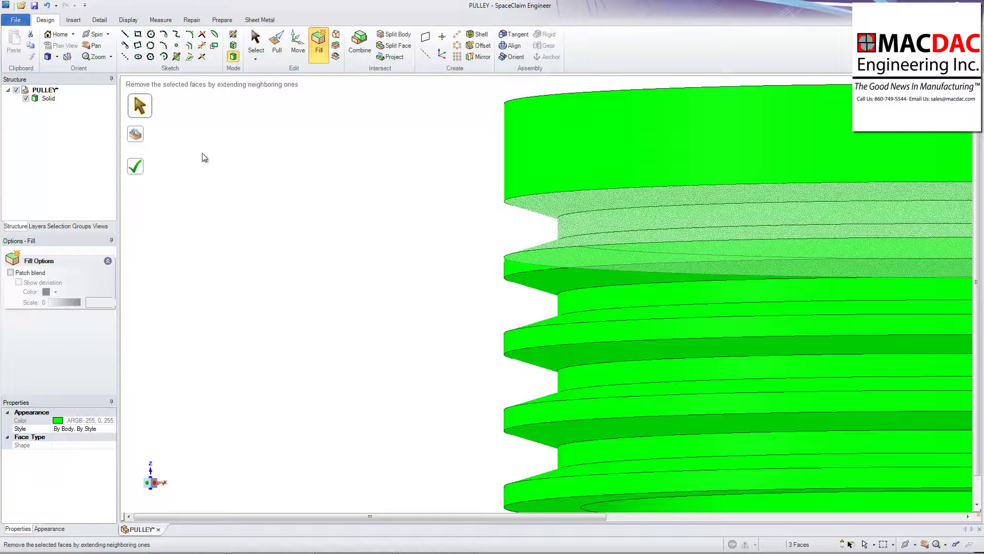
left_click(319, 45)
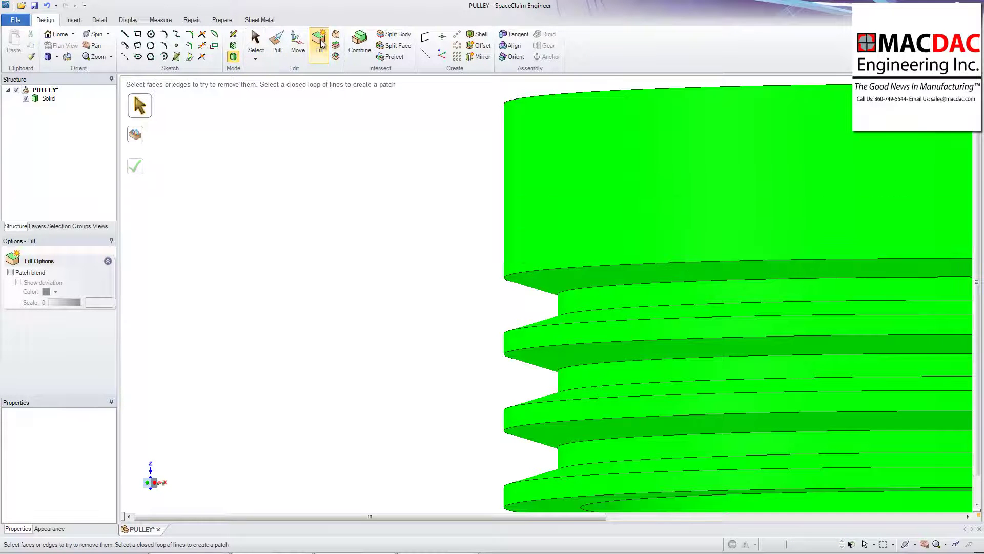
left_click(551, 288)
left_click(542, 322, "ctrl")
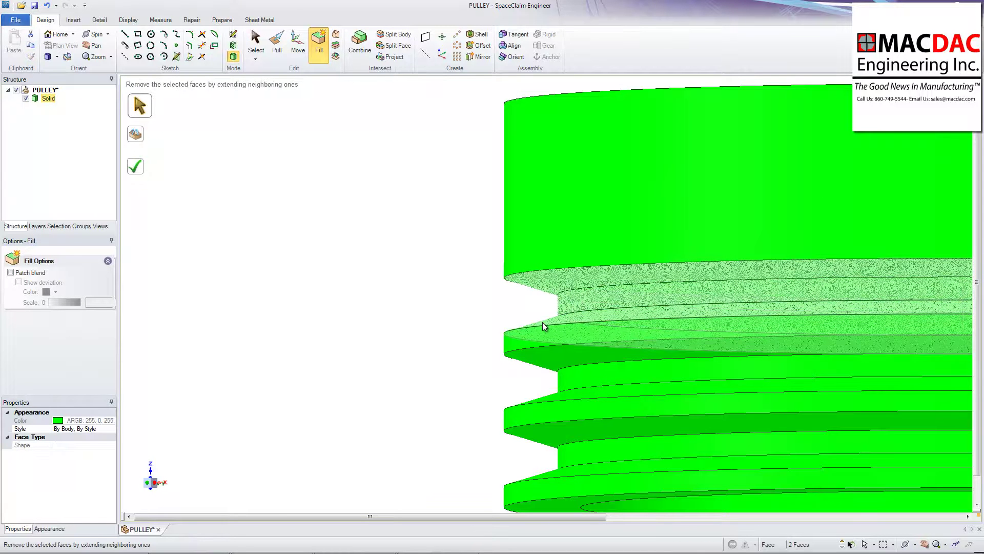
left_click(543, 322, "ctrl")
left_click(319, 52)
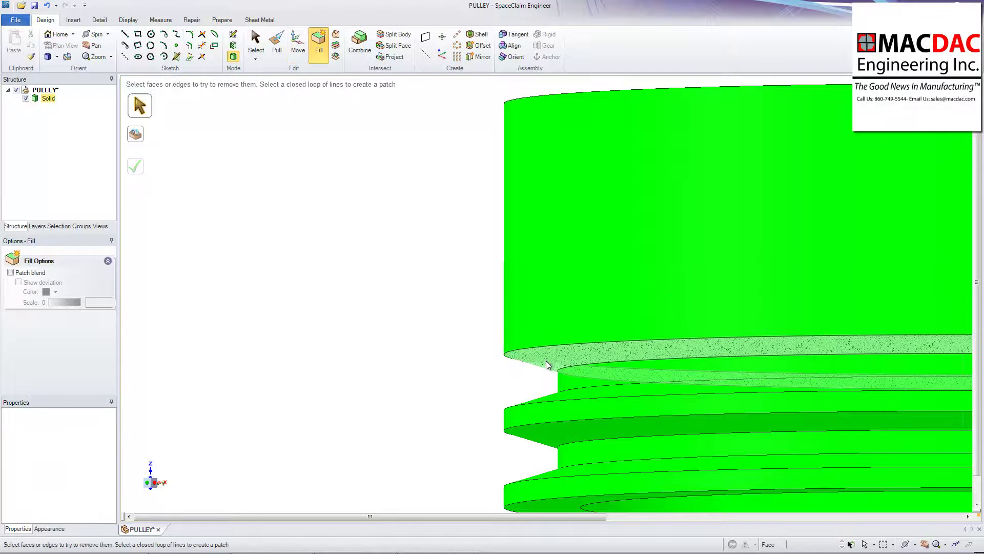
- Fill the two lowest belt grooves to leave a plain cylindrical outer rim
left_click(581, 379)
left_click(573, 383, "ctrl")
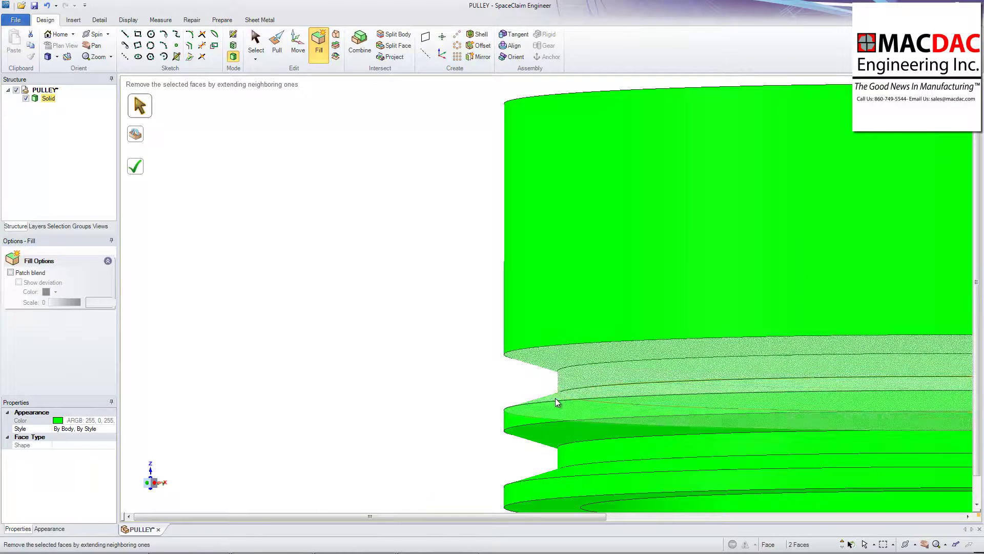
left_click(555, 398, "ctrl")
left_click(557, 444, "ctrl")
left_click(570, 461, "ctrl")
left_click(558, 471, "ctrl")
left_click(318, 48)
- Show the pulley in the isometric view and examine the filled rim and web
middle_click_drag(420, 277, 349, 280, "shift")
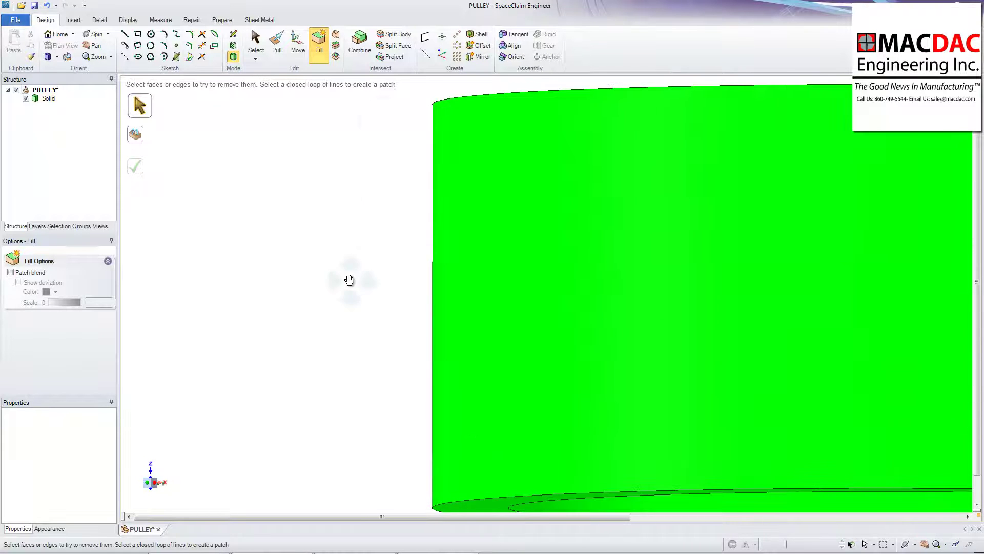
right_click(327, 180)
mouse_move(377, 202)
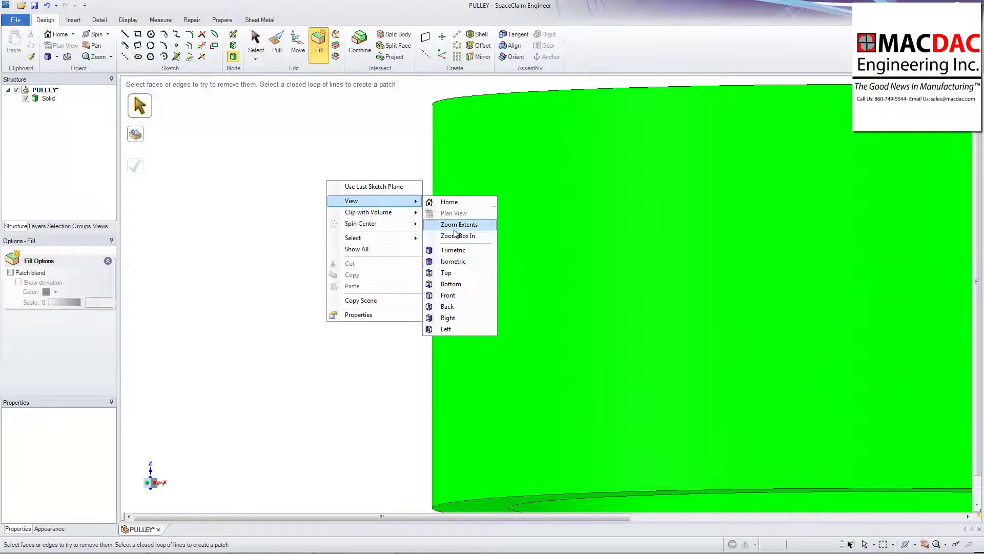
left_click(453, 261)
middle_click_drag(452, 263, 401, 347)
left_click(403, 346)
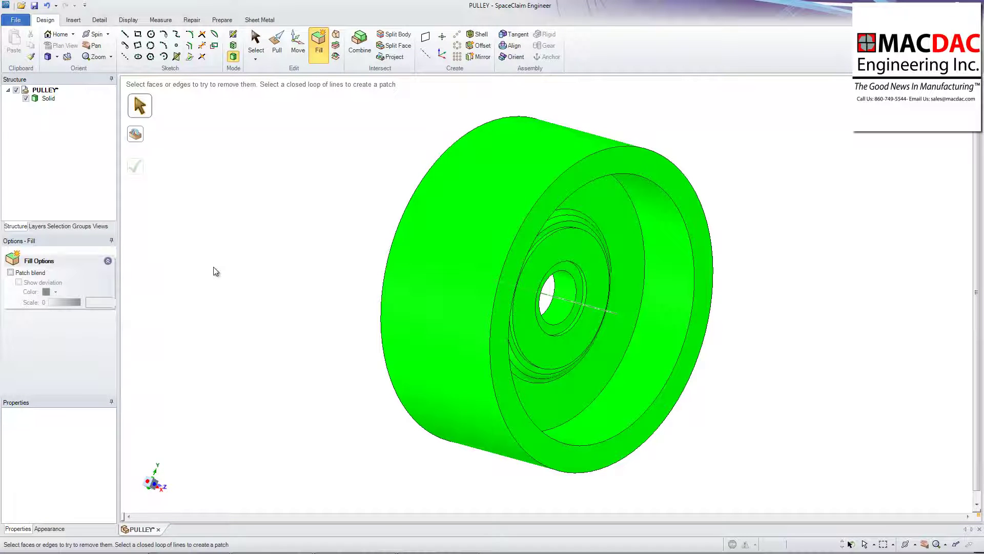
- Switch to Mastercam, import the simplified pulley from SpaceClaim onto the STOCK CASTING level and open the Level Manager
key("alt+Tab")
key("Tab")
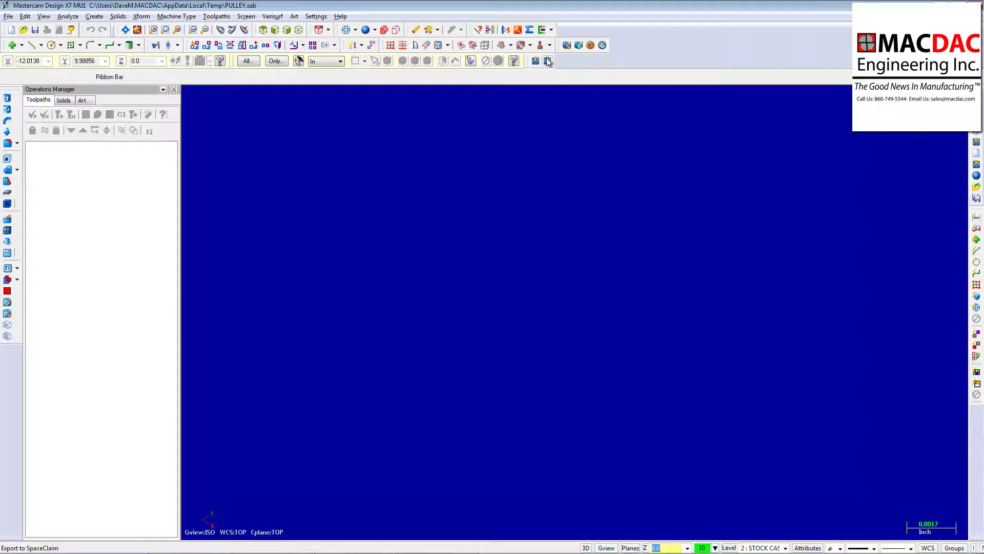
left_click(534, 63)
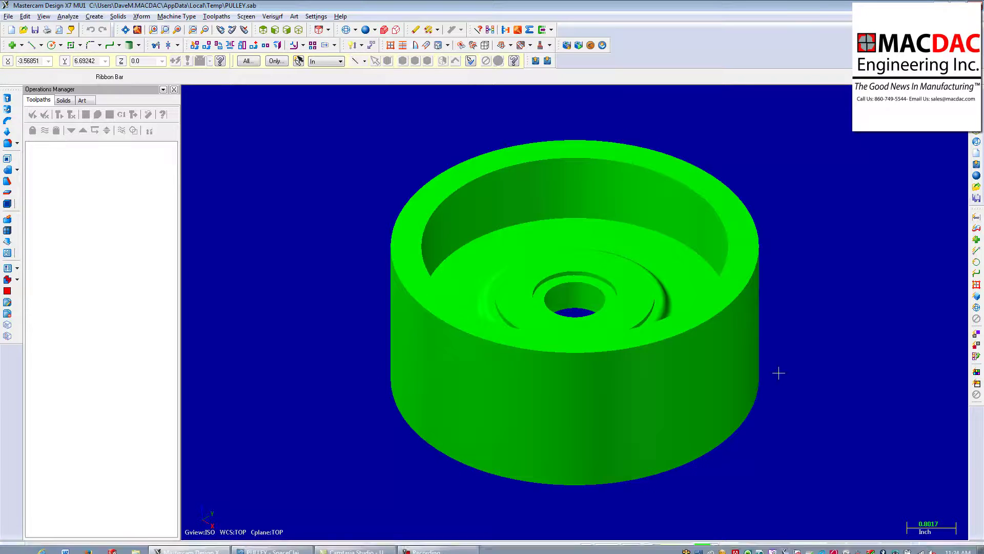
left_click(730, 548)
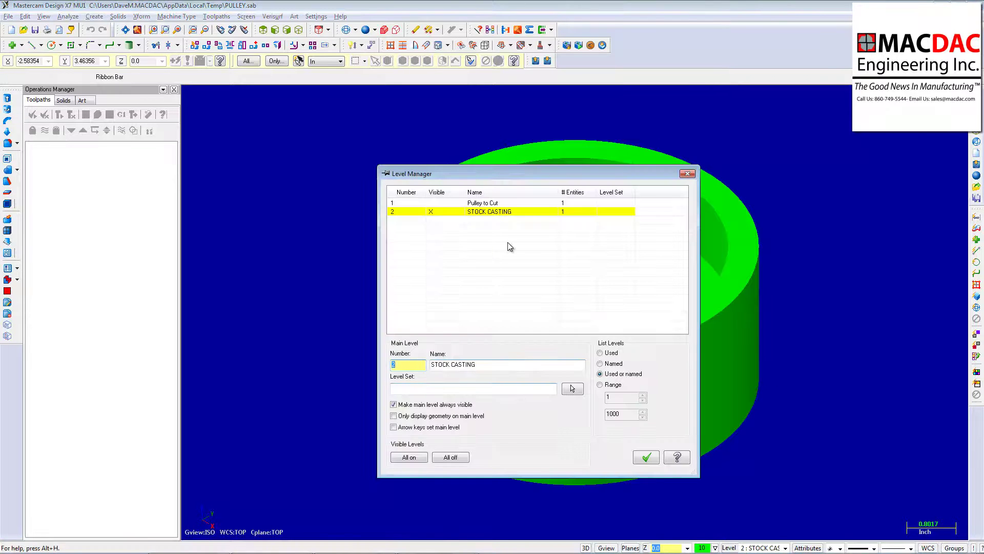
- Make level 1, Pulley to Cut, the main level while keeping the STOCK CASTING level visible
key("Return")
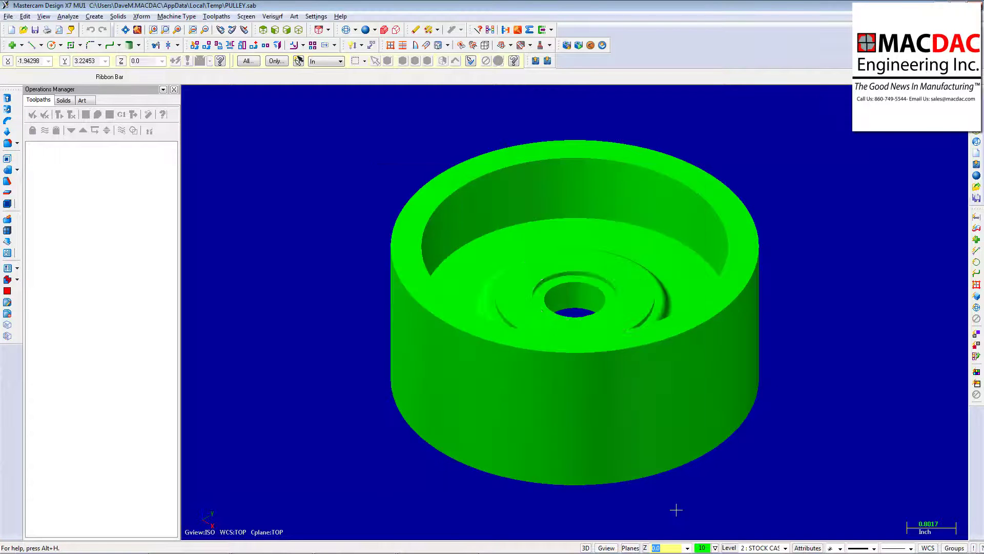
left_click(728, 548)
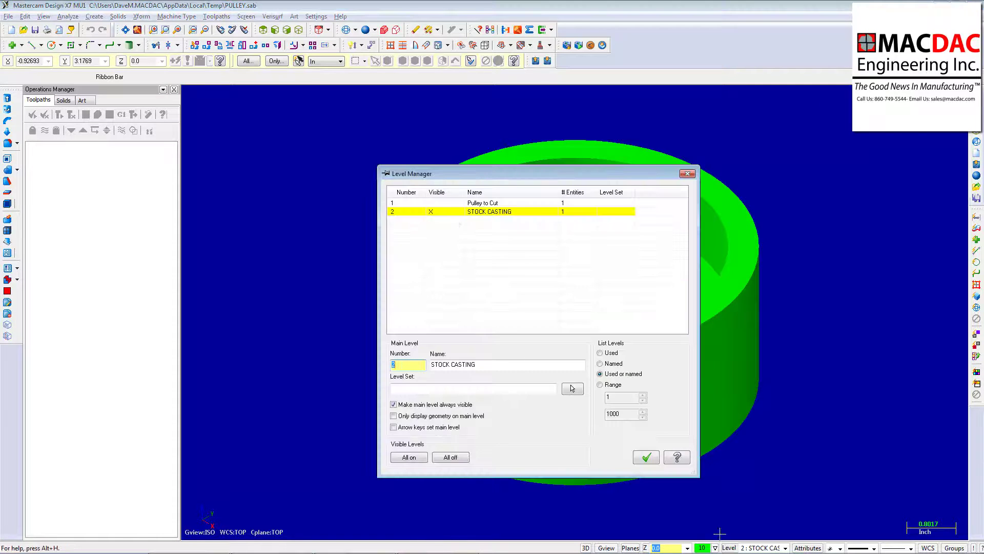
left_click(405, 205)
left_click(651, 455)
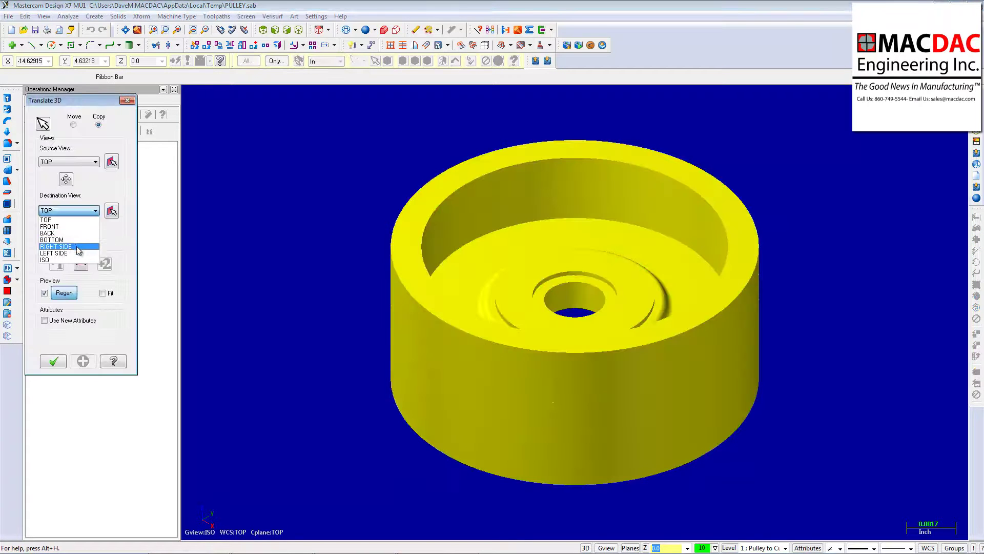
- Move the pulley and casting solids with Translate 3D from the TOP view to the RIGHT SIDE view
left_click(57, 247)
left_click(73, 124)
left_click(53, 361)
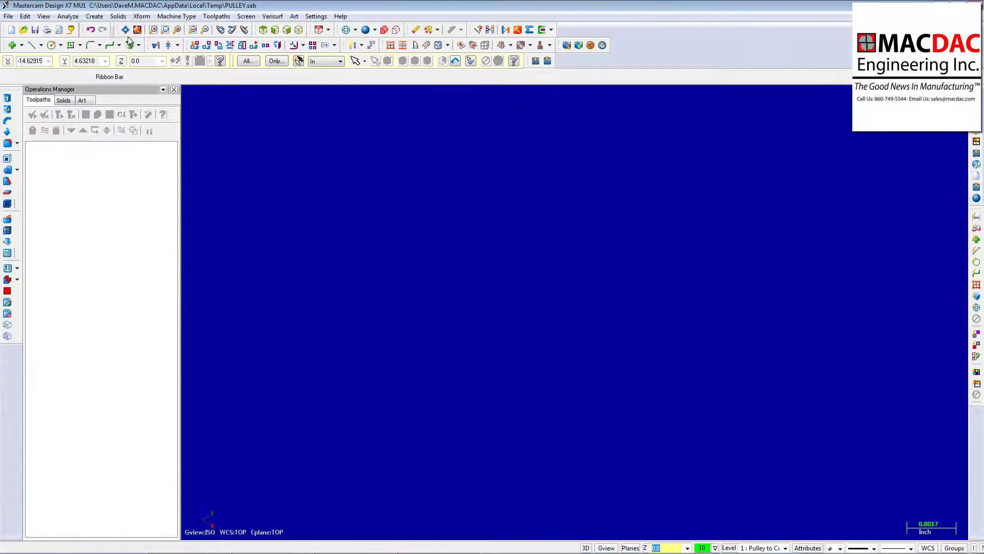
- Move the solids to the origin from the center of the front face's outer edge and fit them on screen
left_click(141, 17)
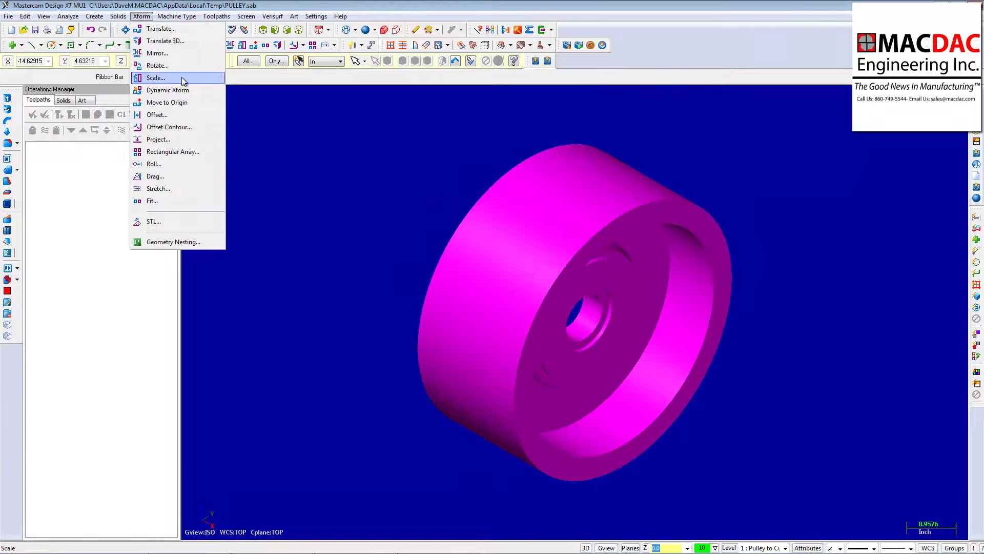
left_click(164, 91)
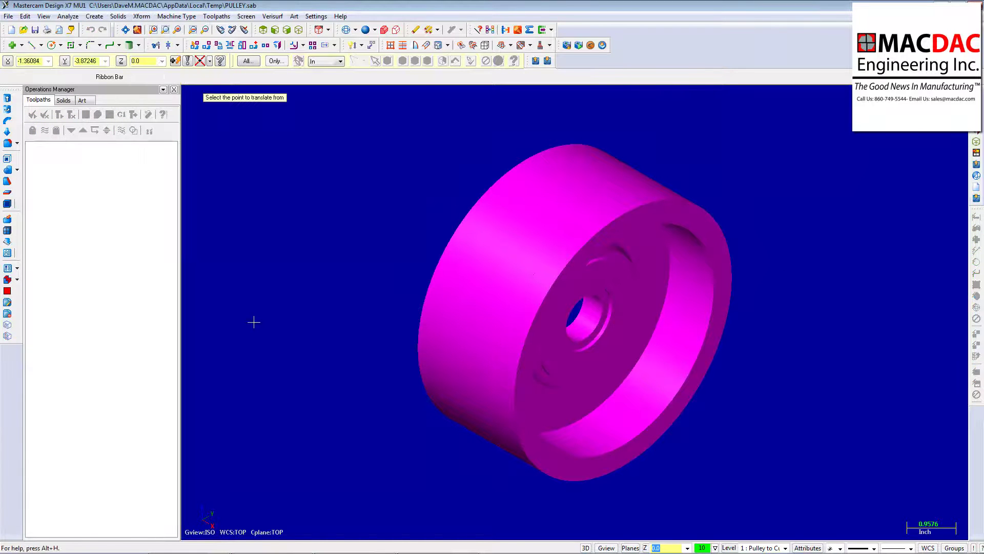
left_click(554, 481)
key("alt+F1")
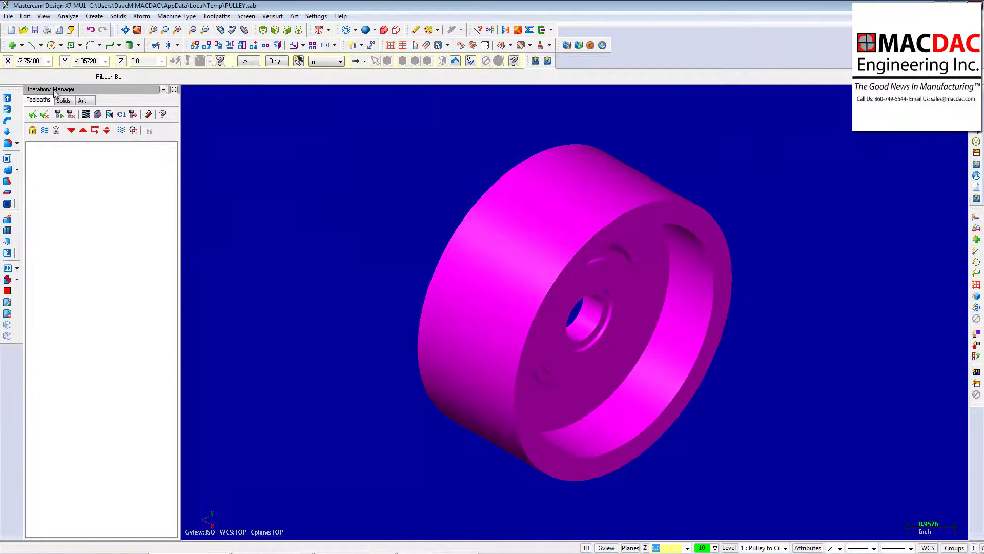
- Set the machine type to the default lathe and open the stock setup of its machine group
left_click(185, 17)
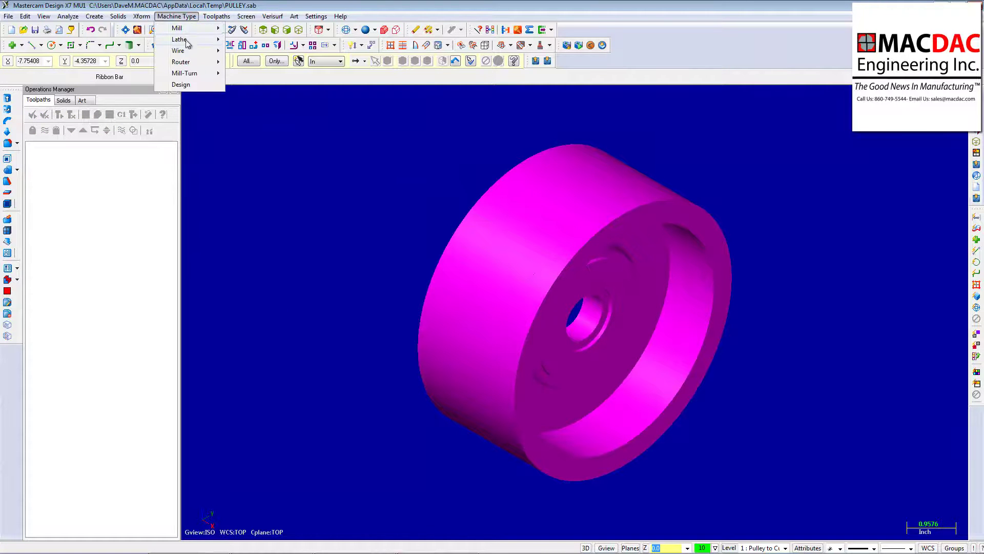
mouse_move(198, 40)
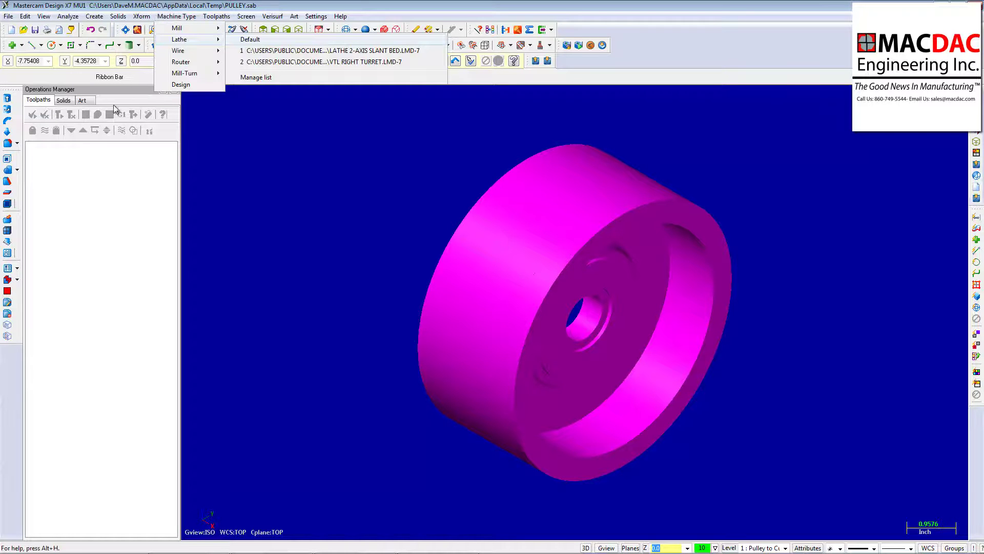
left_click(41, 157)
left_click(63, 182)
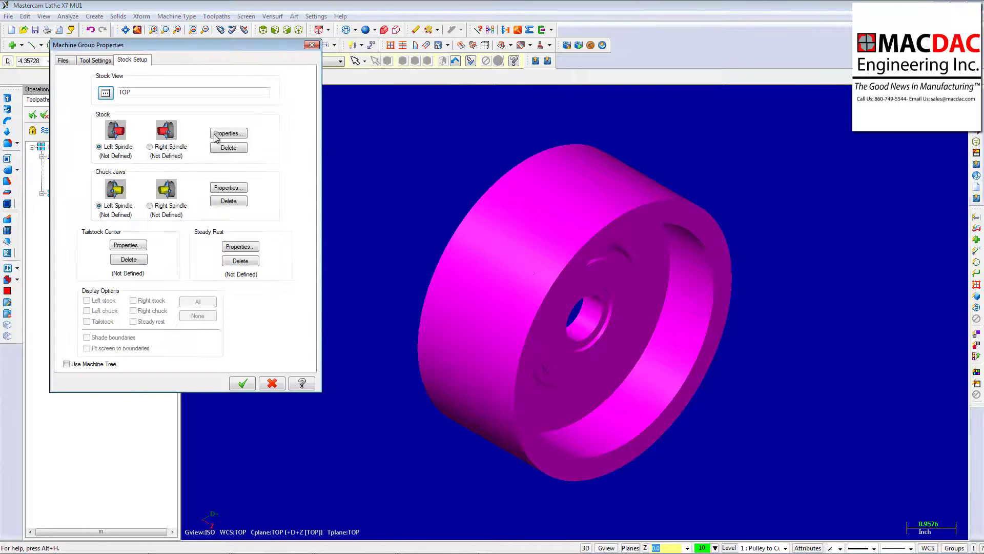
- Define the left spindle stock as a solid entity using the casting solid and accept the machine group properties
left_click(216, 136)
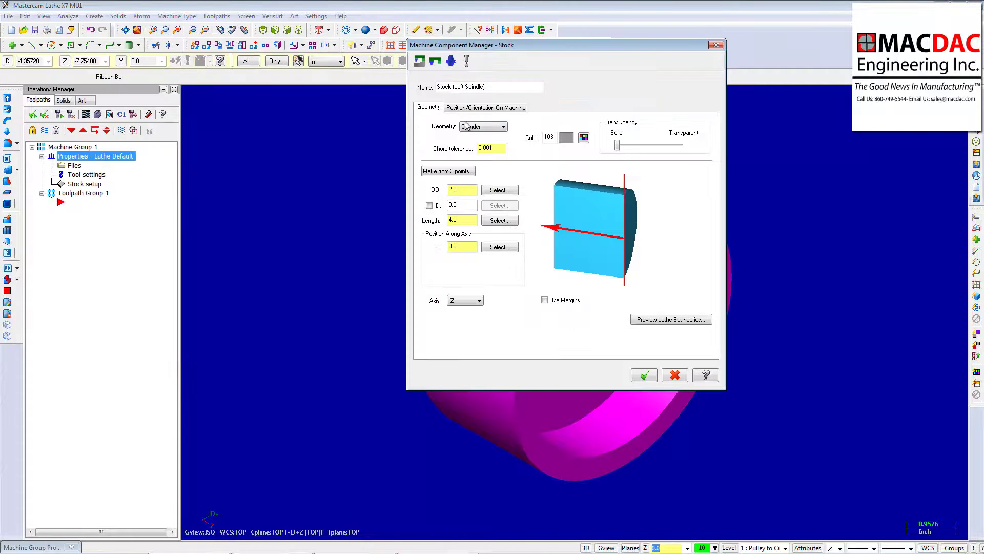
left_click(468, 128)
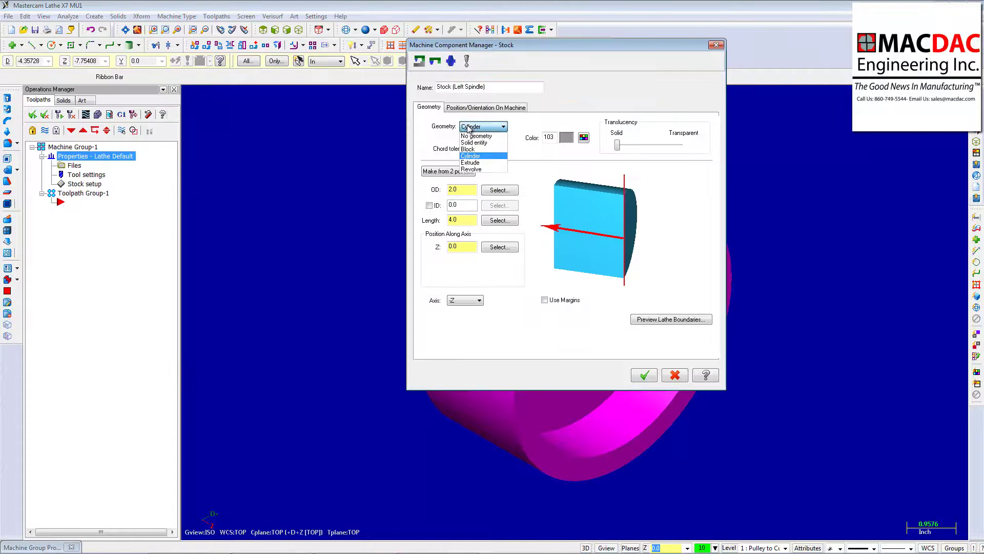
left_click(487, 143)
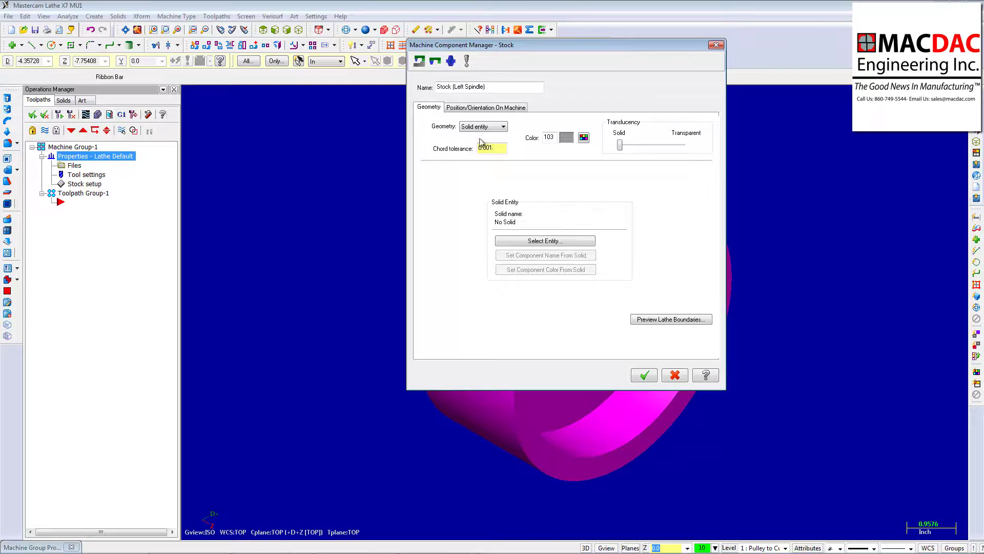
left_click(535, 242)
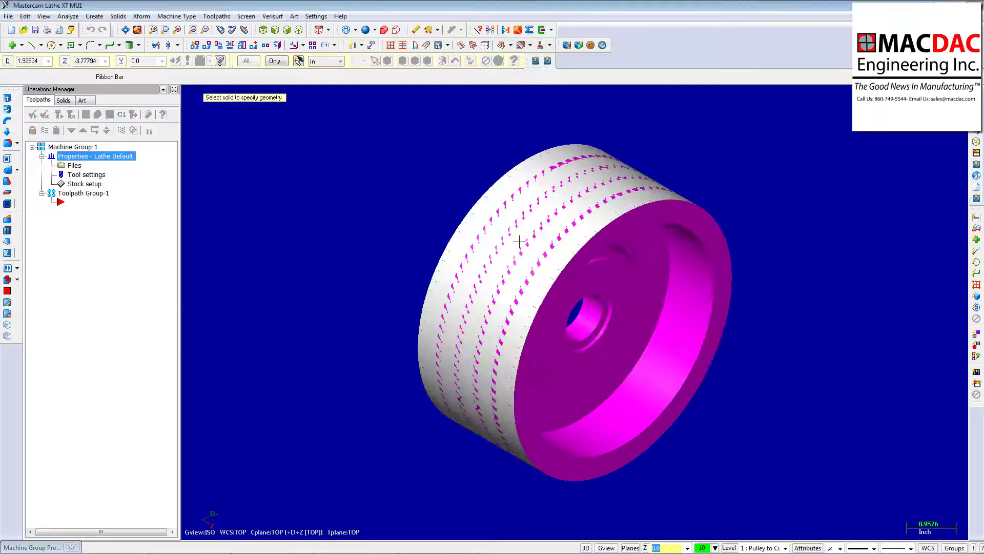
left_click(497, 250)
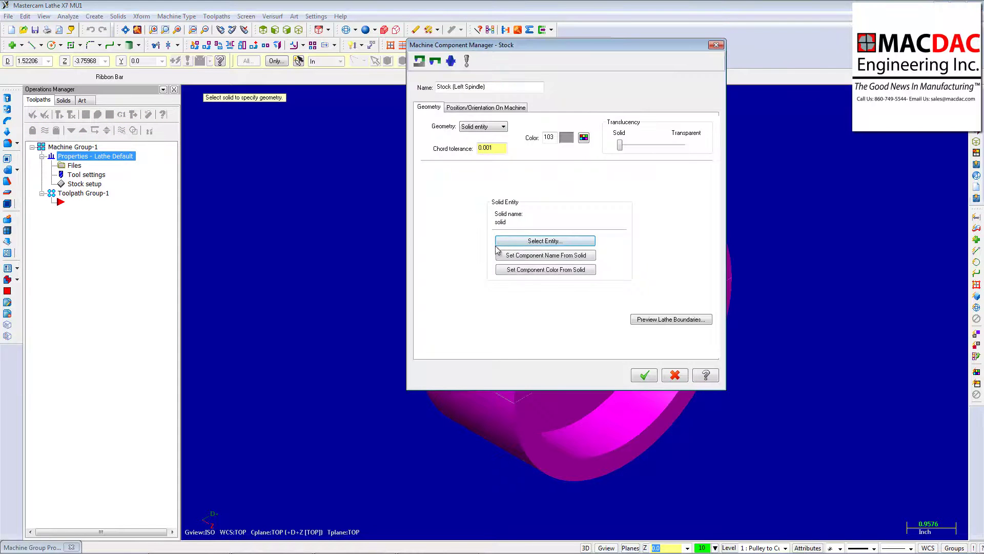
left_click(644, 375)
left_click(244, 384)
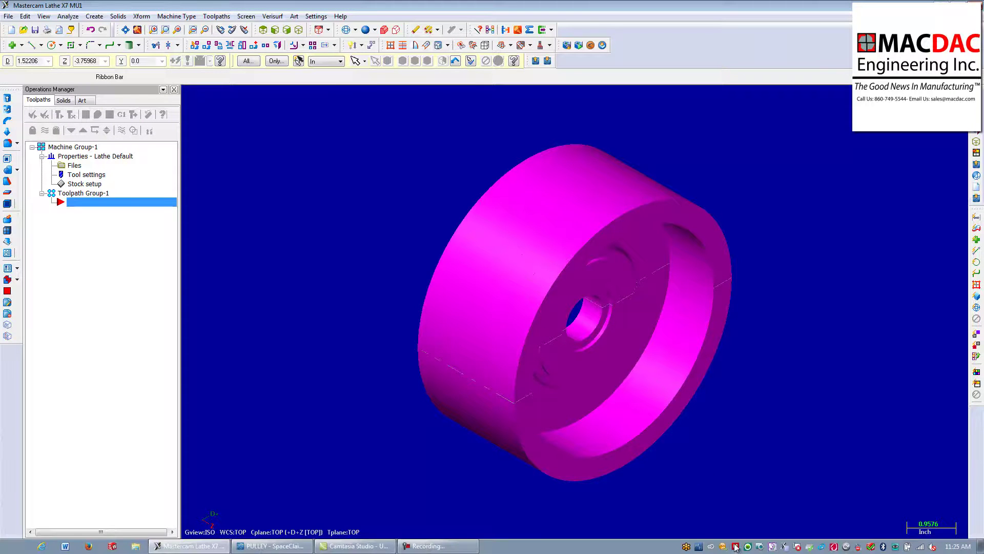
- Hide the STOCK CASTING level, keep Pulley to Cut as the main level and clear the transform result colors
left_click(729, 547)
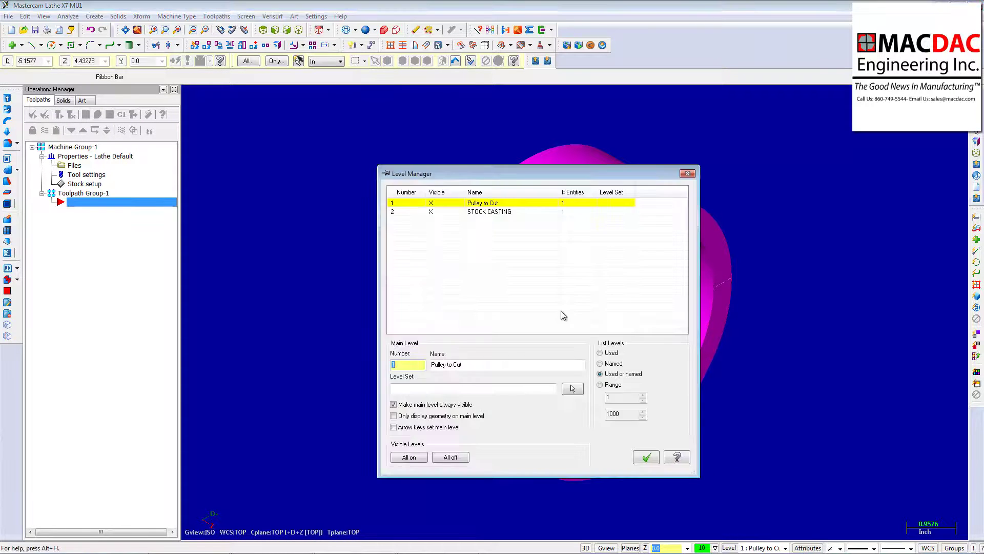
left_click(415, 212)
left_click(418, 204)
left_click(431, 211)
left_click(645, 457)
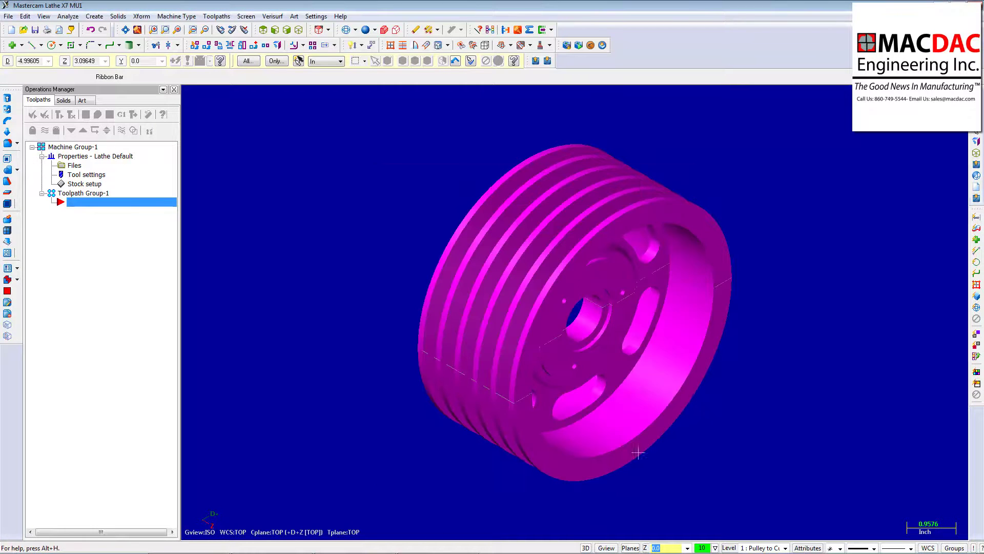
left_click(490, 31)
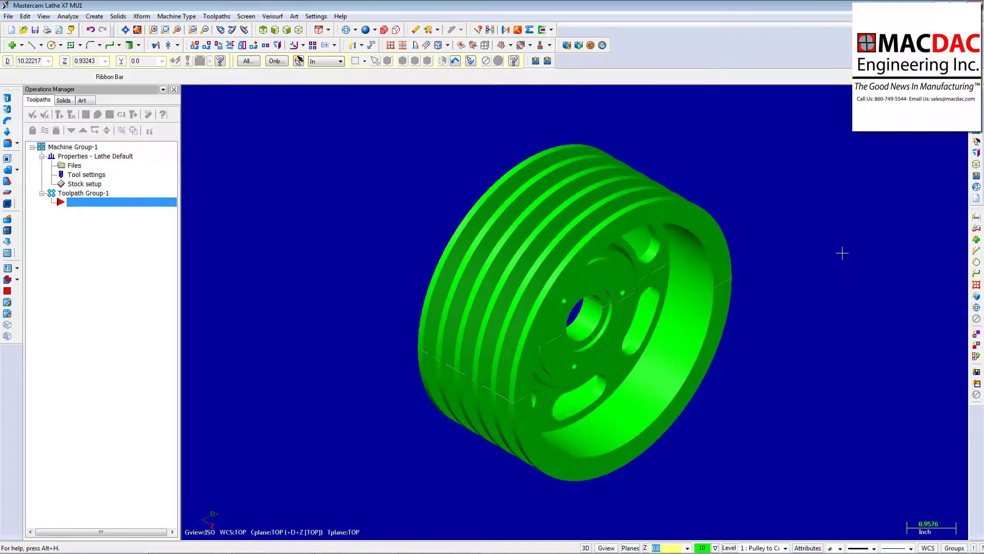
- Add a lathe Groove toolpath in the top view for the upper belt grooves, with the NC name C__Mcamx_T
middle_click_drag(842, 252, 804, 231)
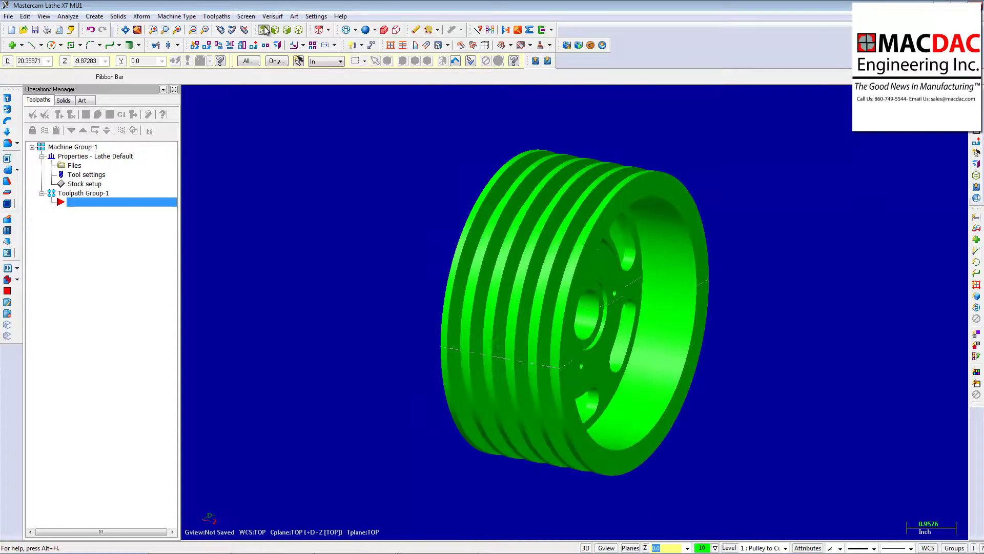
left_click(264, 29)
key("alt+F1")
key("alt+F2")
key("alt+F1")
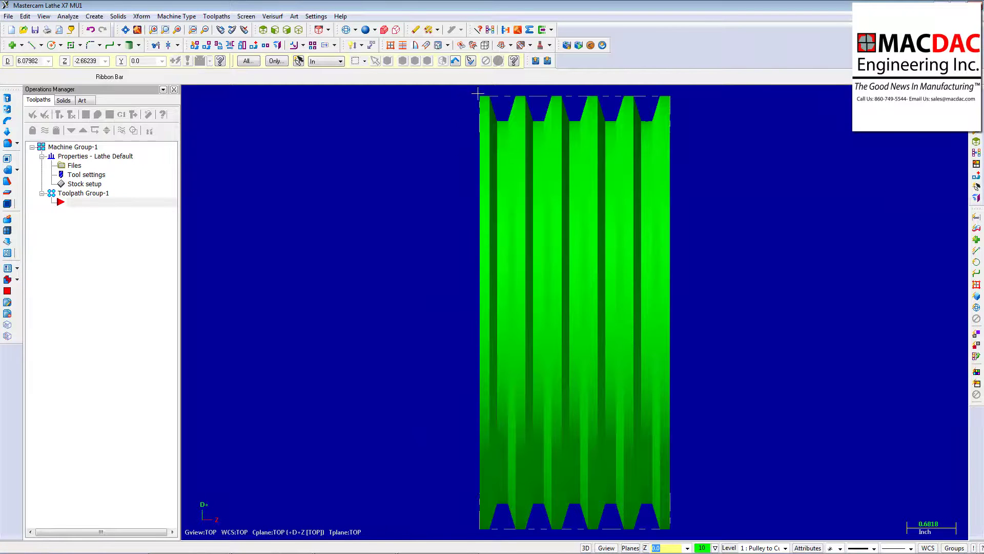
key("F1")
left_click_drag(464, 88, 703, 148)
left_click(220, 17)
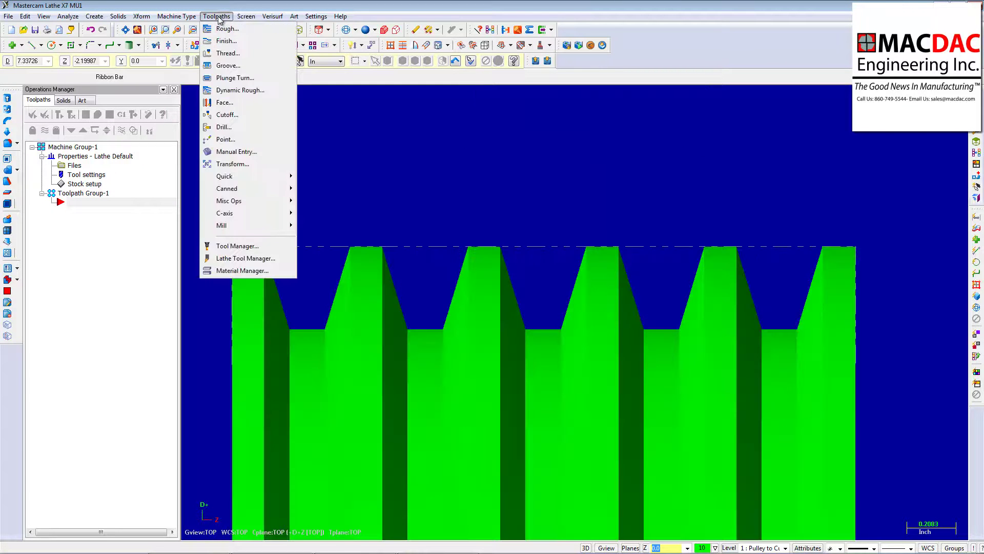
left_click(254, 64)
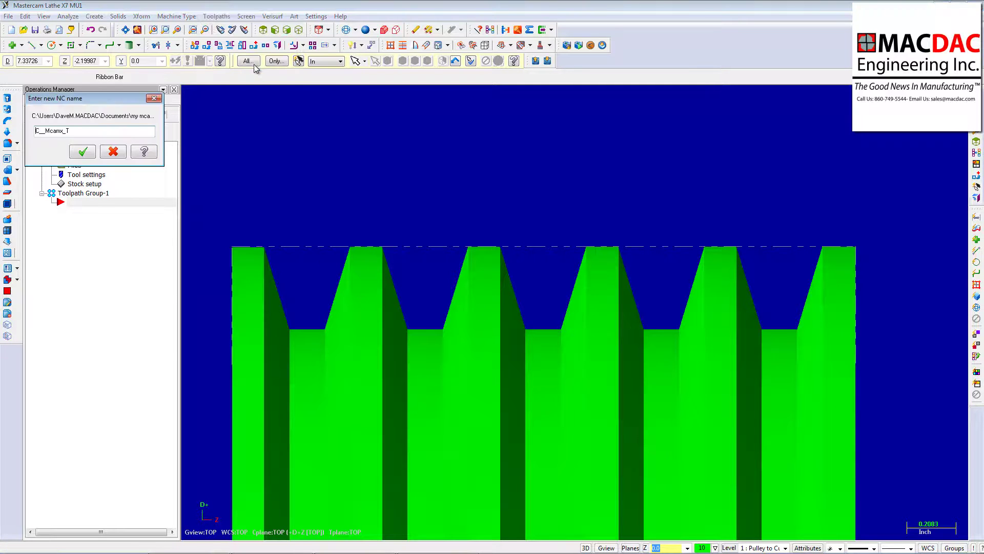
left_click(84, 152)
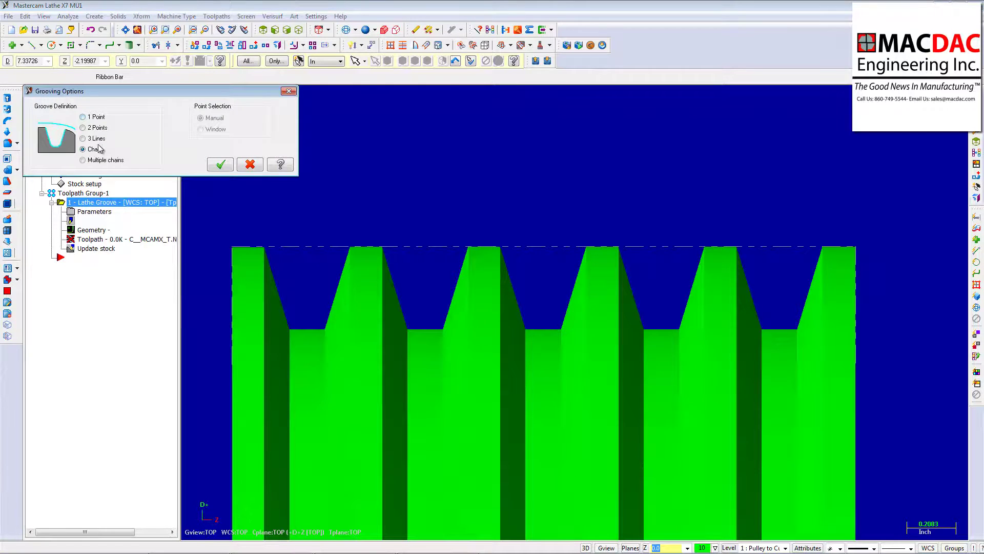
- Set the groove definition to multiple chains and chain the profile of the belt groove nearest the pulley's front face
left_click(122, 161)
left_click(219, 165)
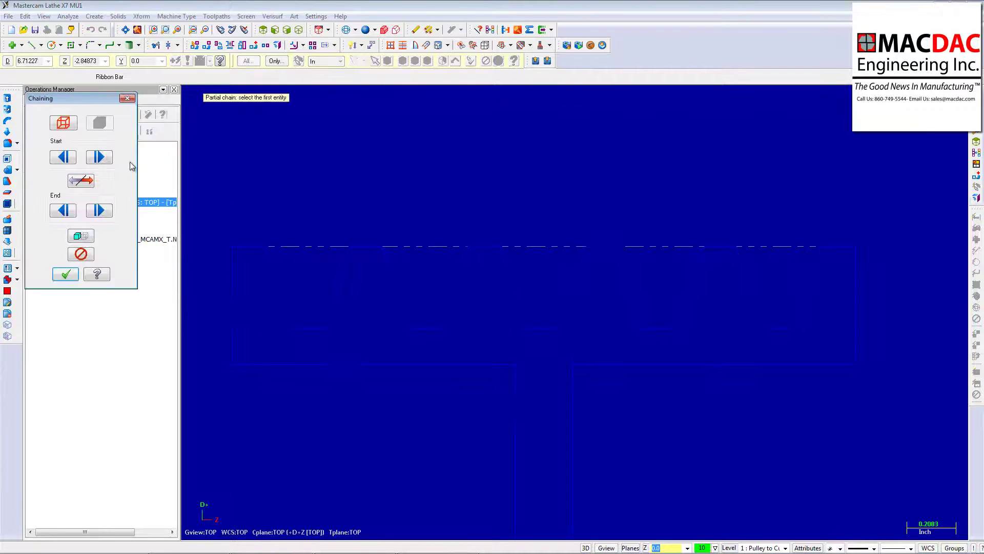
left_click(814, 271)
left_click(741, 266)
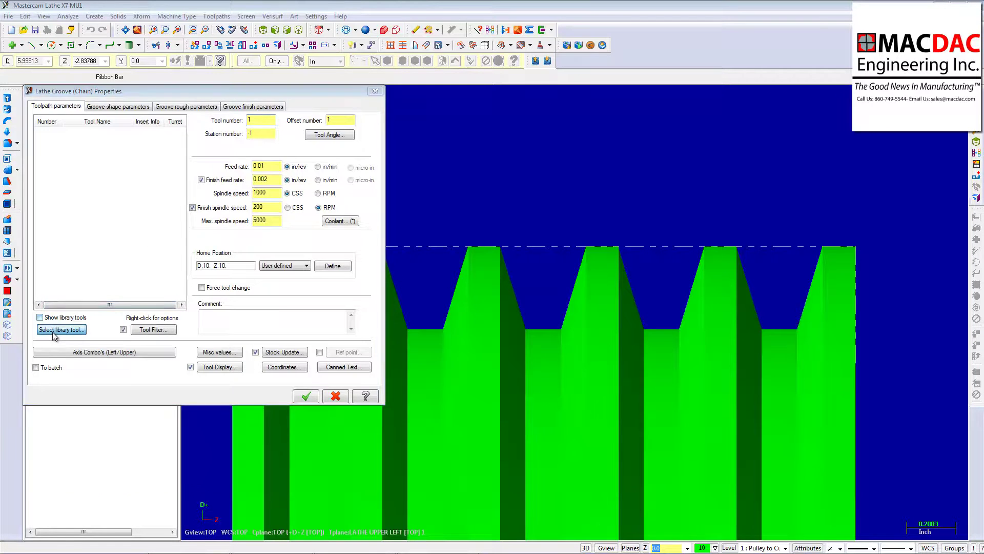
- Assign library tool T4444 R0.01 W0.125, OD GROOVE RIGHT - NARROW, and generate the groove toolpath
left_click(53, 332)
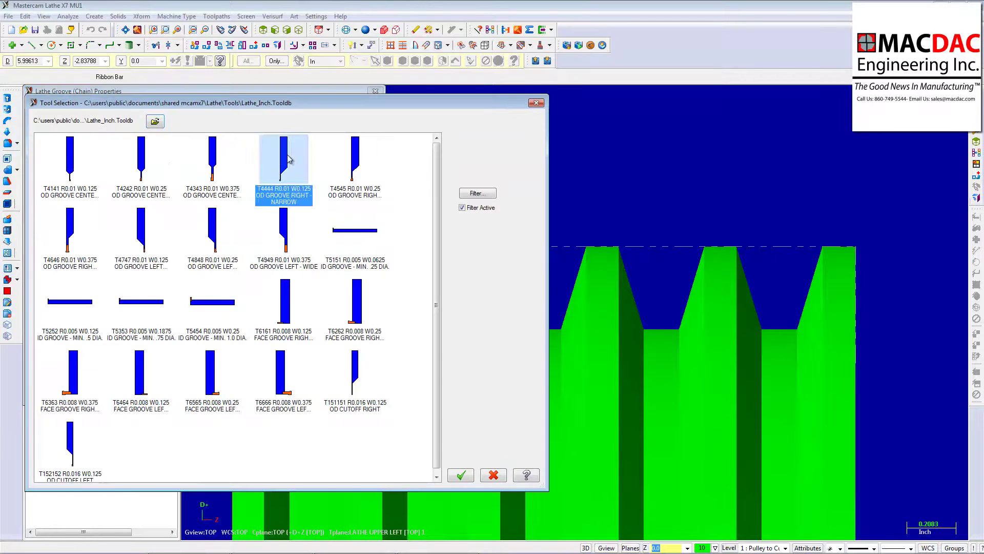
double_click(289, 158)
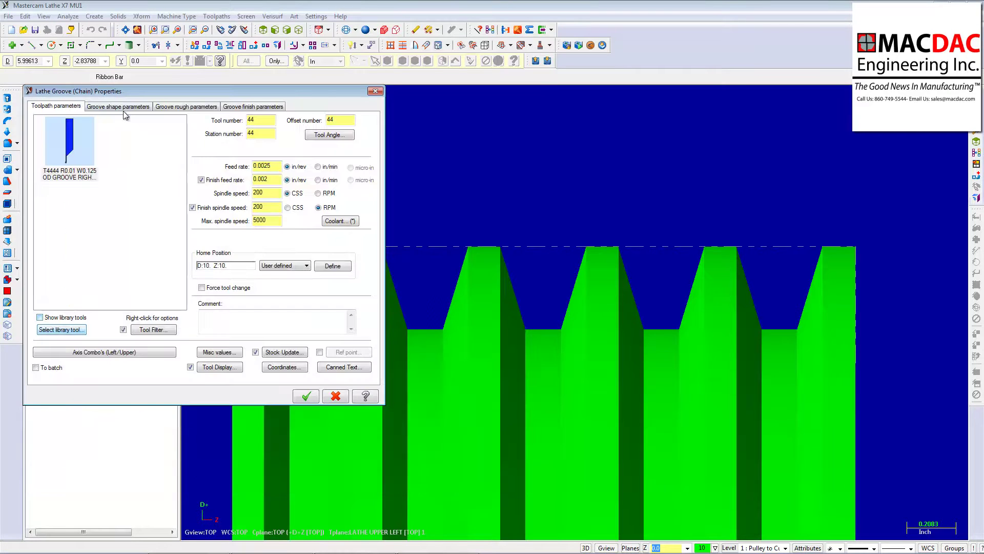
left_click(307, 397)
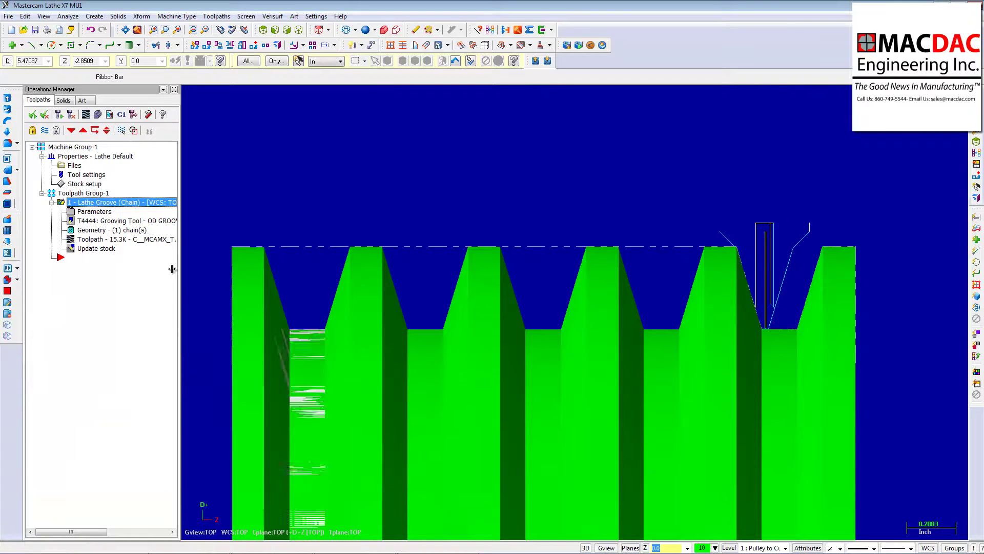
- Verify the groove toolpath in Mastercam Simulator, playing the cut on the casting stock in a fitted isometric view
left_click(97, 115)
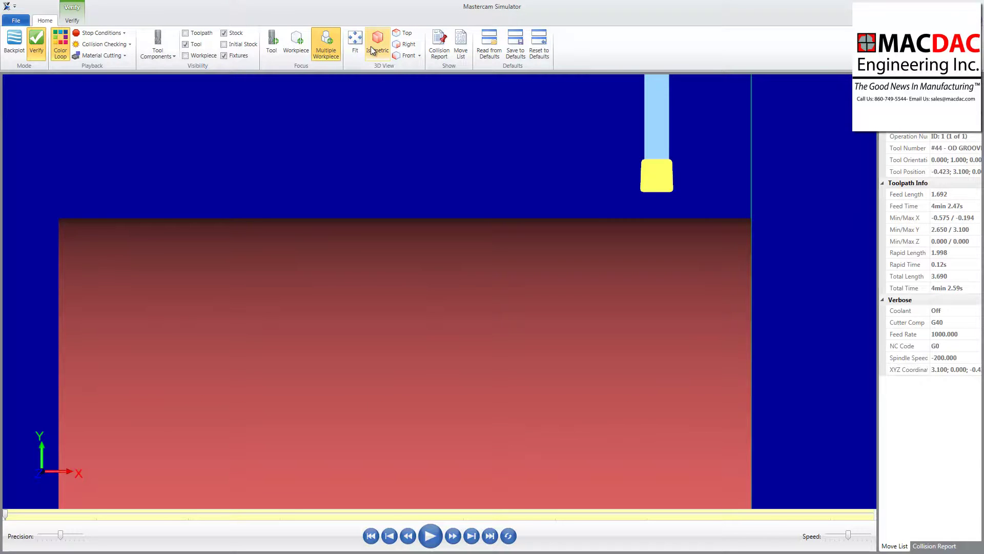
left_click(377, 40)
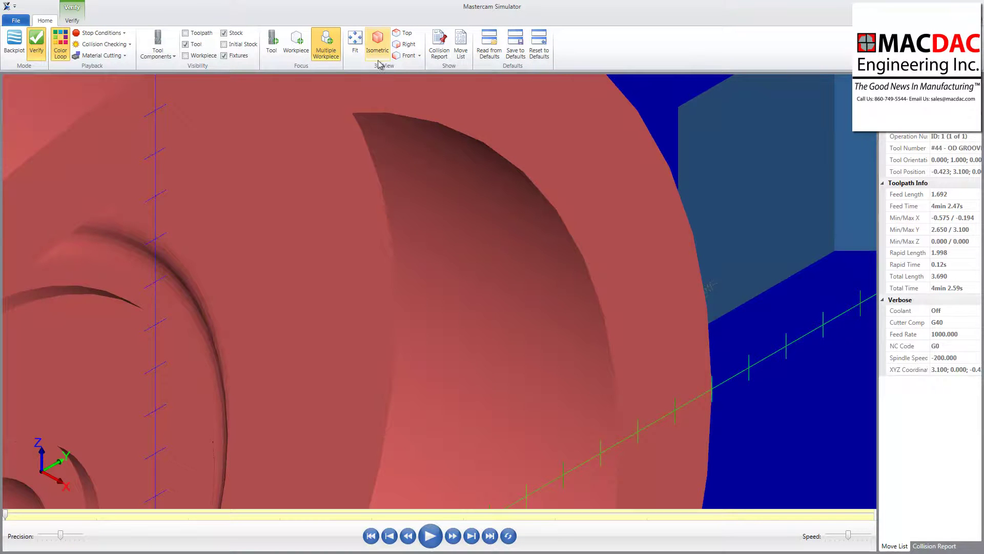
left_click(354, 40)
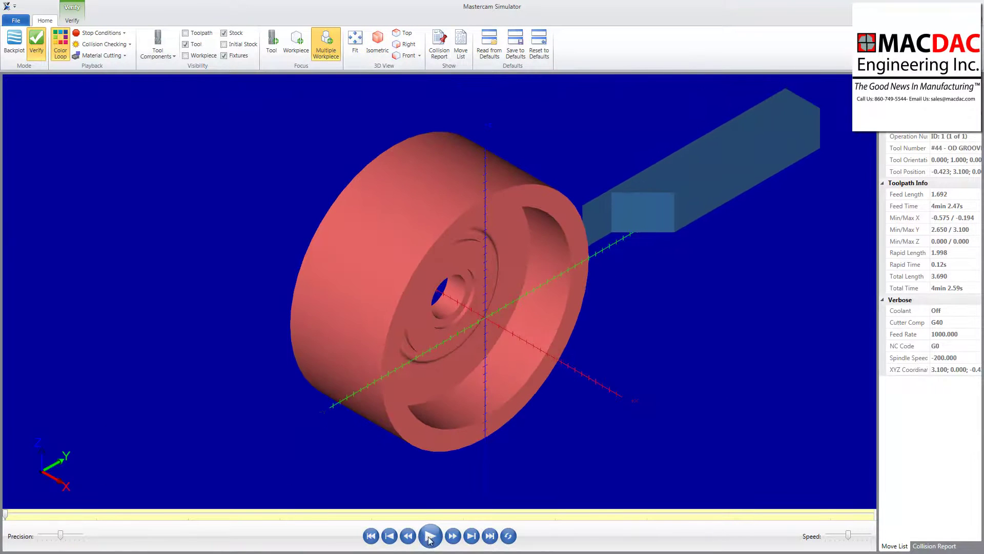
left_click(430, 536)
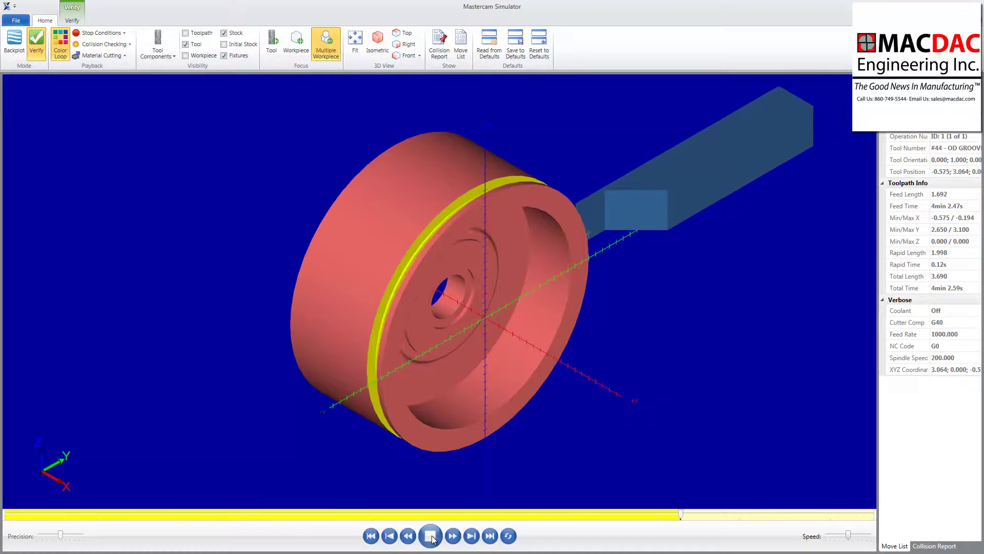